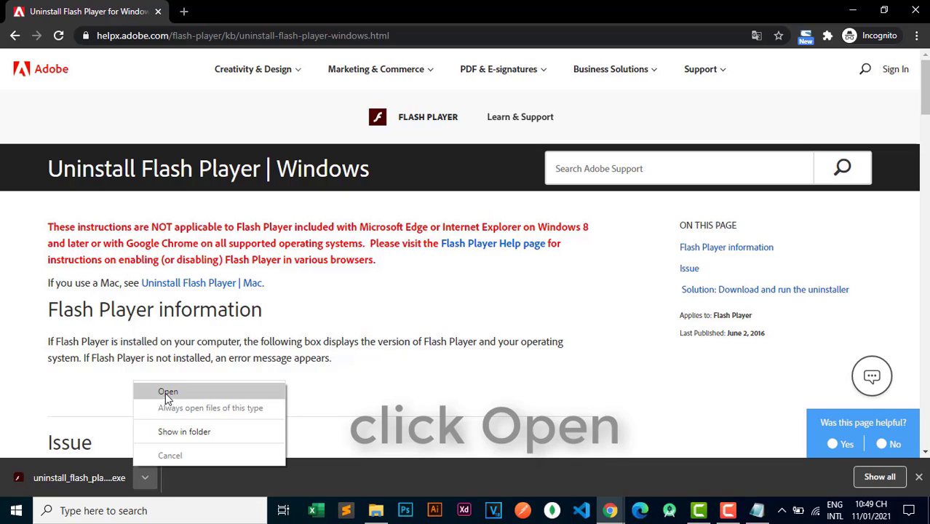
# Step: Run the downloaded uninstall_flash_player file, uninstall Adobe Flash Player and minimize the browser
pyautogui.click(166, 393)
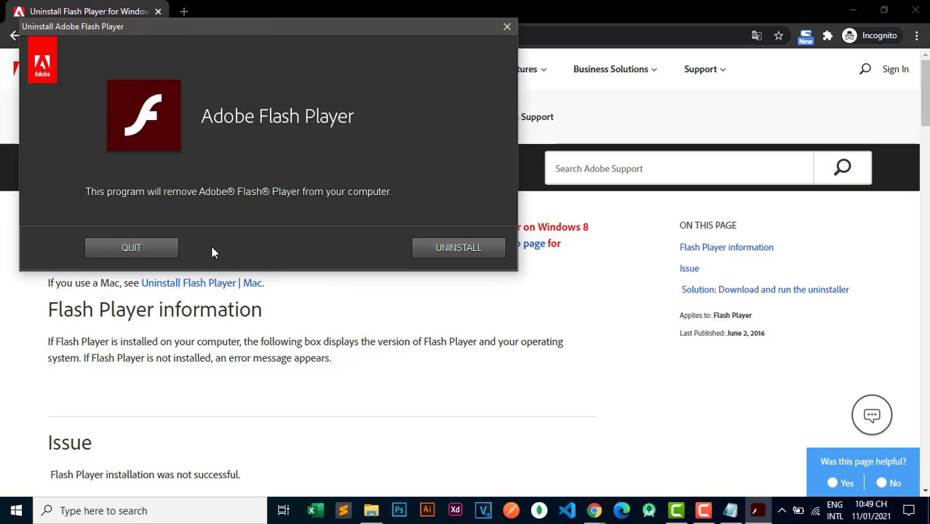
pyautogui.click(455, 247)
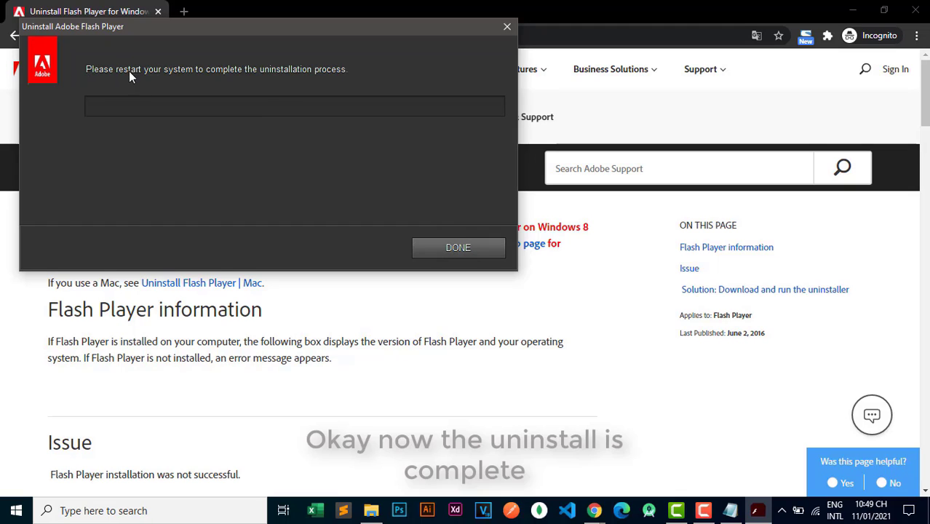
pyautogui.click(457, 248)
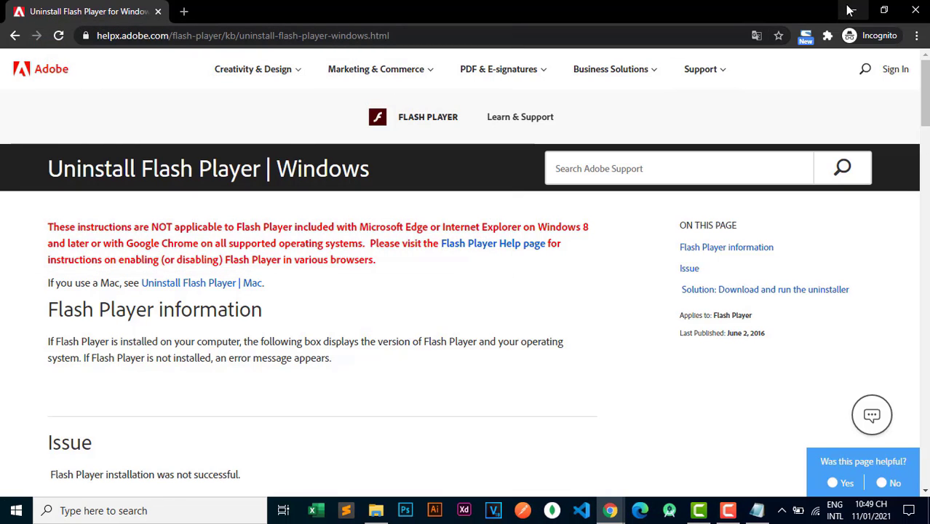
pyautogui.click(849, 10)
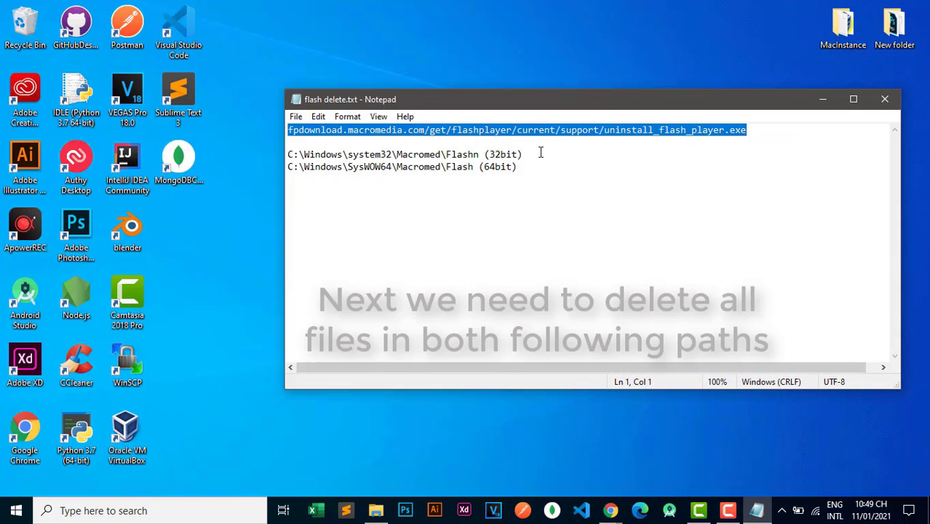
# Step: Correct the 32-bit path in the flash delete.txt note by removing the stray "n" after Flash
pyautogui.click(541, 153)
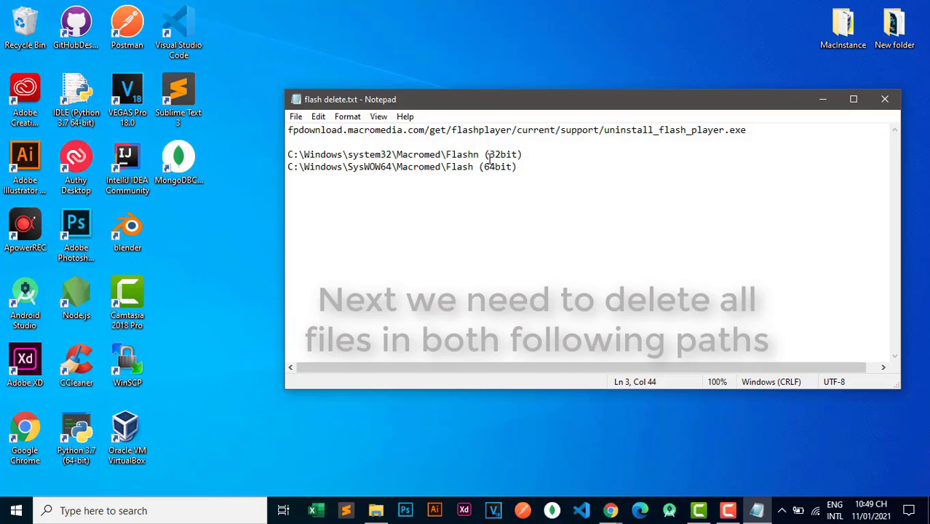
pyautogui.moveTo(489, 156); pyautogui.dragTo(525, 169)
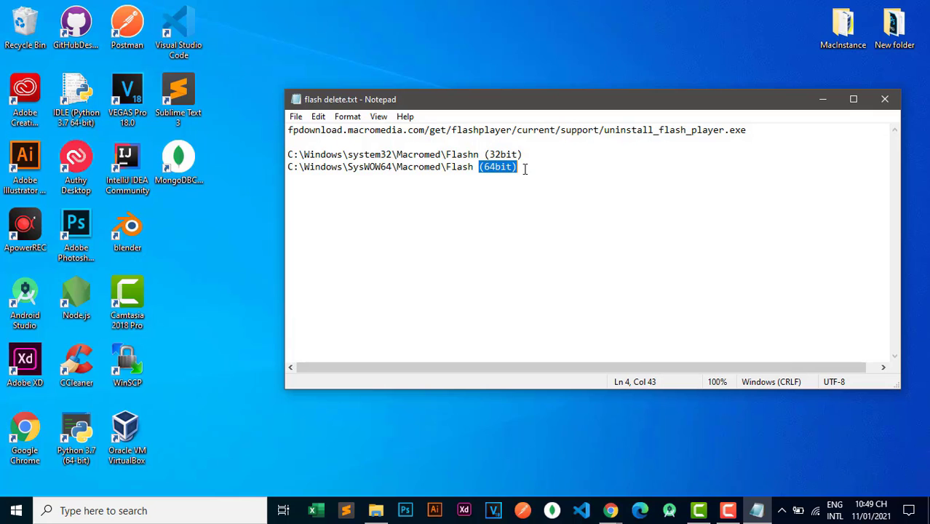
pyautogui.click(526, 168)
pyautogui.click(479, 155)
pyautogui.press('BackSpace')
# Step: Copy the 64-bit path C:\Windows\SysWOW64\Macromed\Flash from the note and open that folder through Run
pyautogui.click(299, 167)
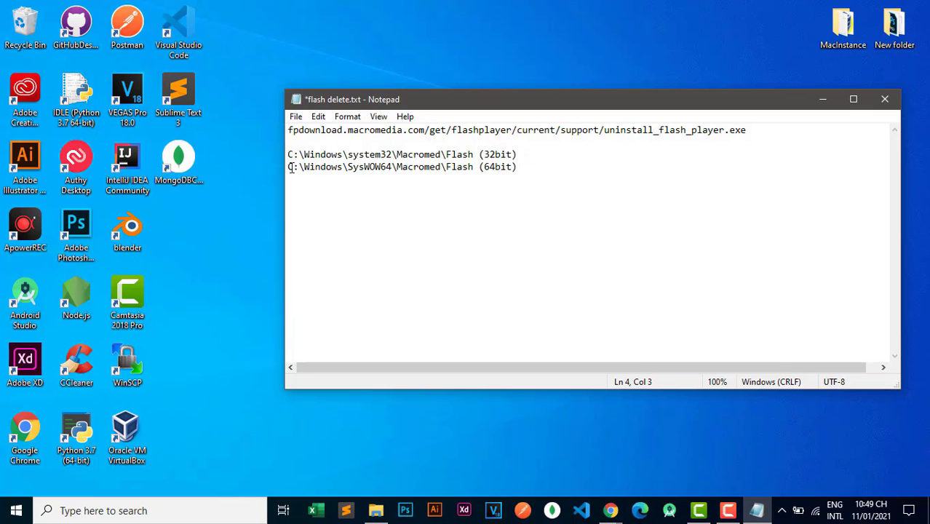
pyautogui.moveTo(289, 167); pyautogui.dragTo(475, 169)
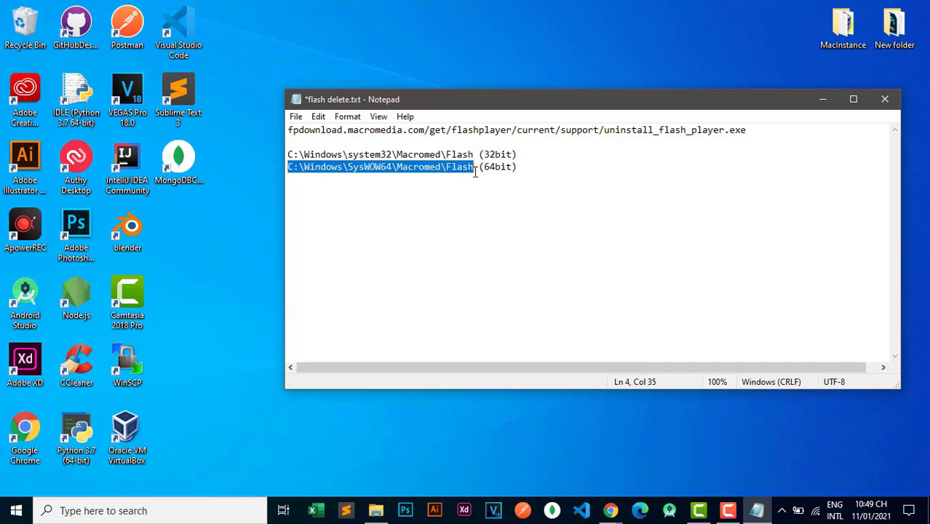
pyautogui.rightClick(447, 168)
pyautogui.click(482, 211)
pyautogui.rightClick(16, 511)
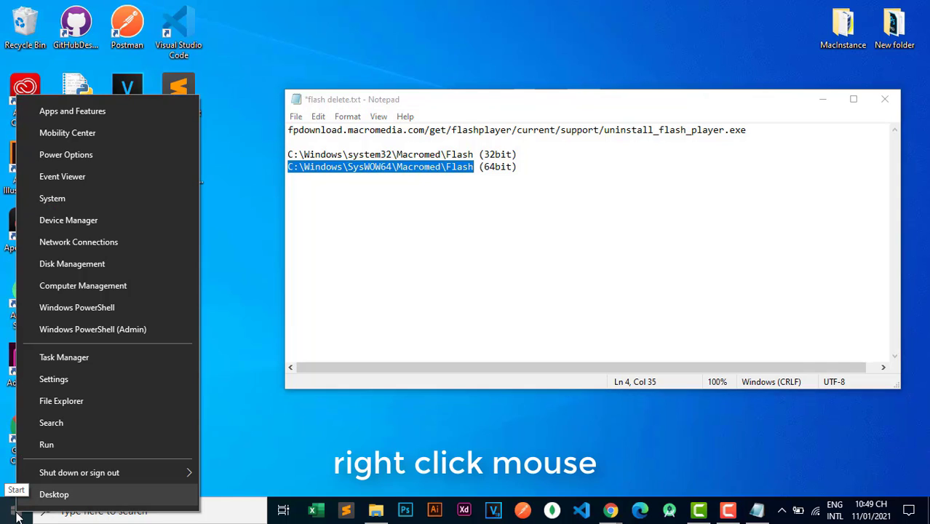
pyautogui.click(47, 444)
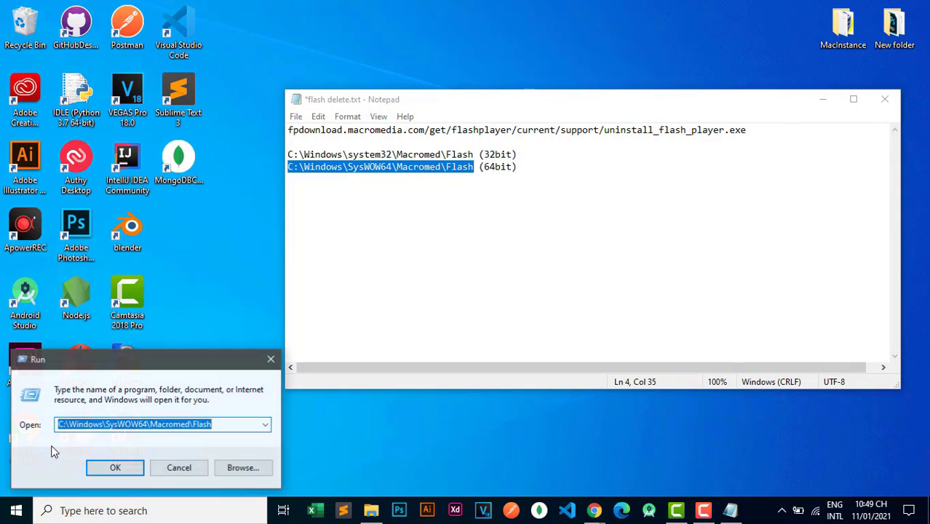
pyautogui.click(214, 425)
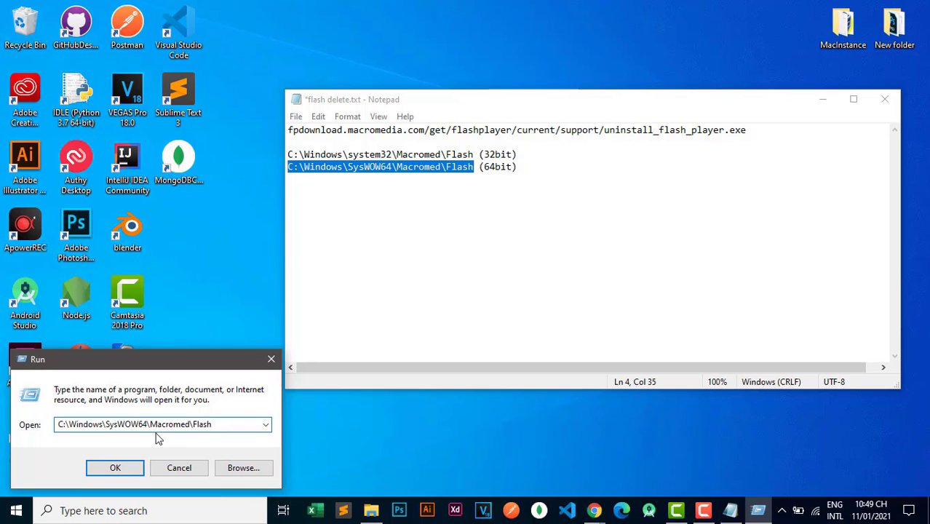
pyautogui.click(123, 467)
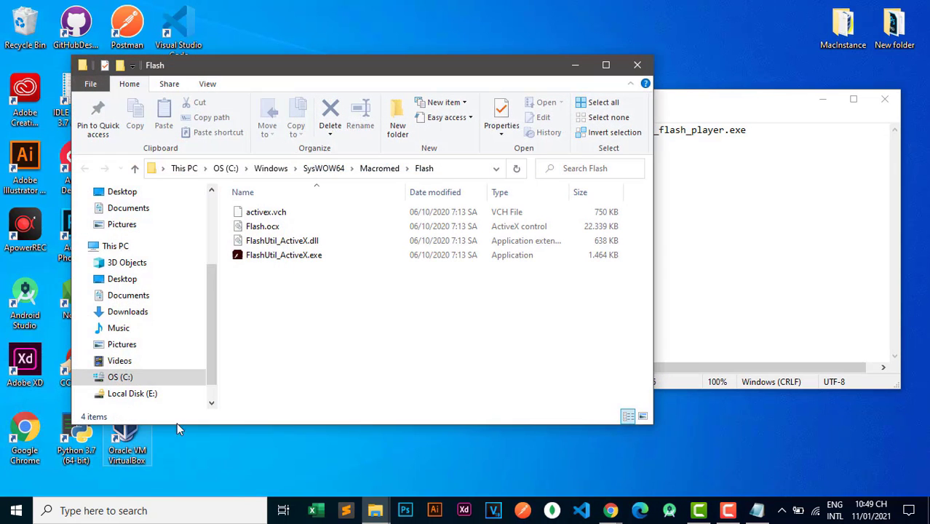
# Step: Try to delete all files in the SysWOW64 Flash folder
pyautogui.moveTo(270, 324); pyautogui.dragTo(269, 206)
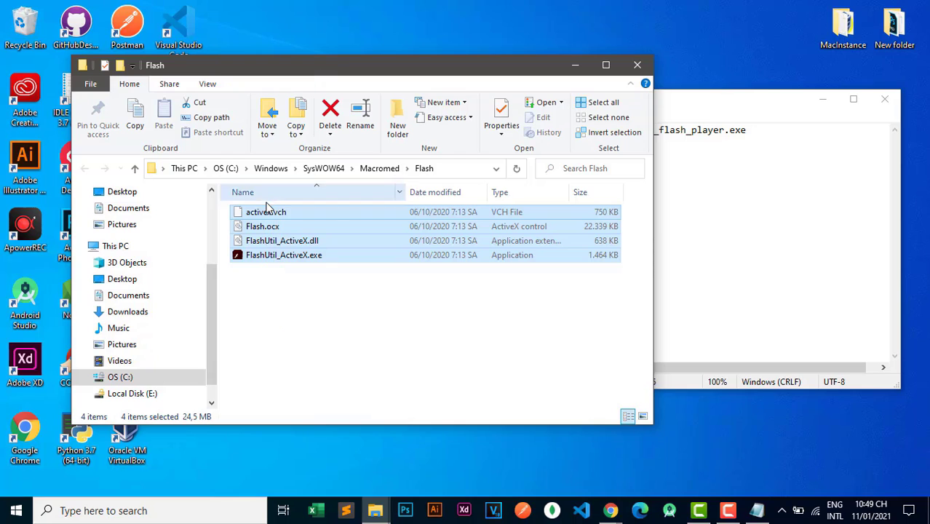
pyautogui.rightClick(266, 227)
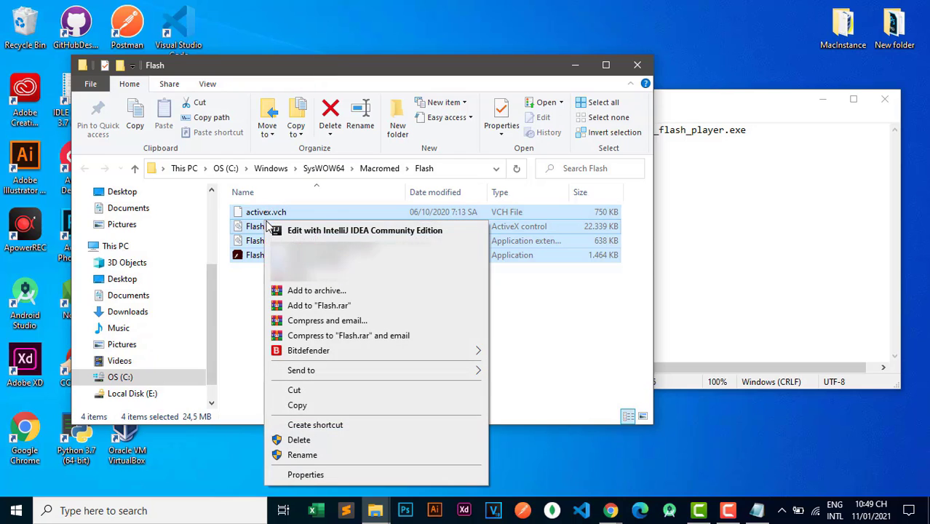
pyautogui.click(294, 441)
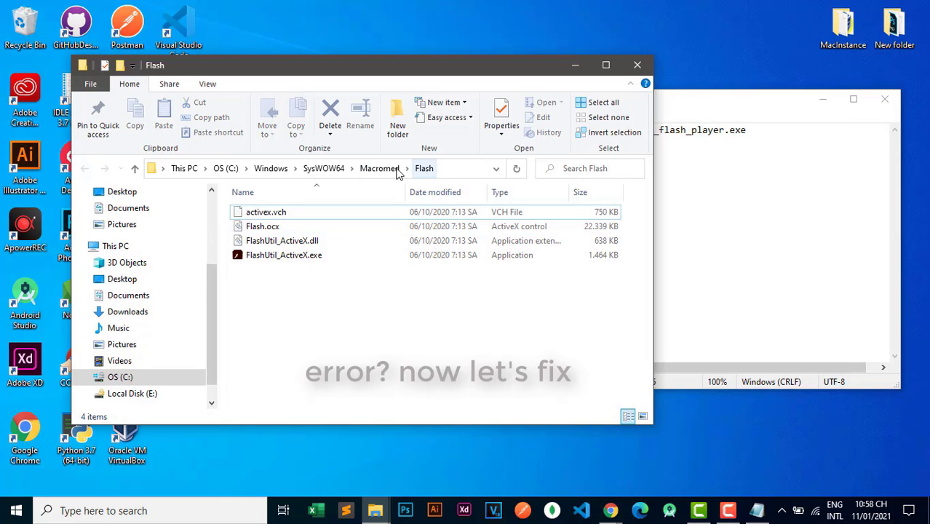
# Step: Go up to the Macromed folder and open the advanced security settings of its Flash folder
pyautogui.click(380, 168)
pyautogui.rightClick(260, 214)
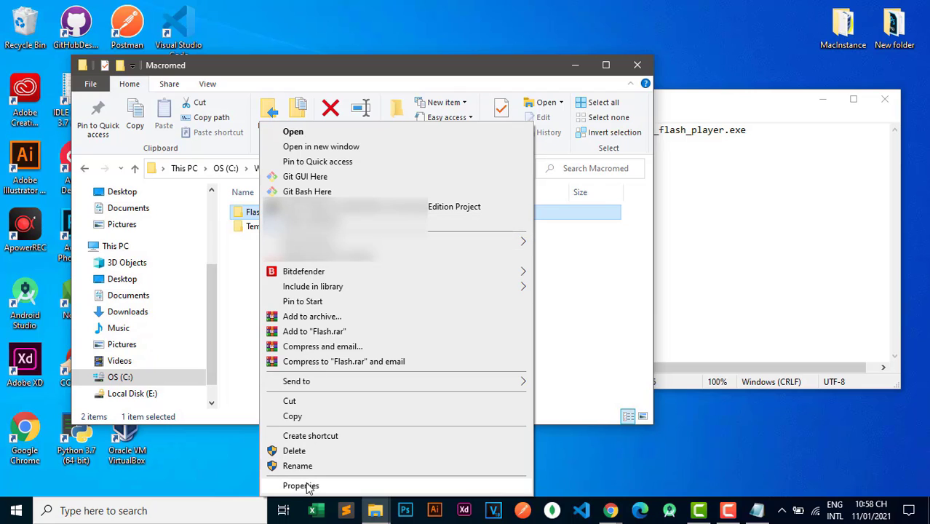
pyautogui.click(300, 485)
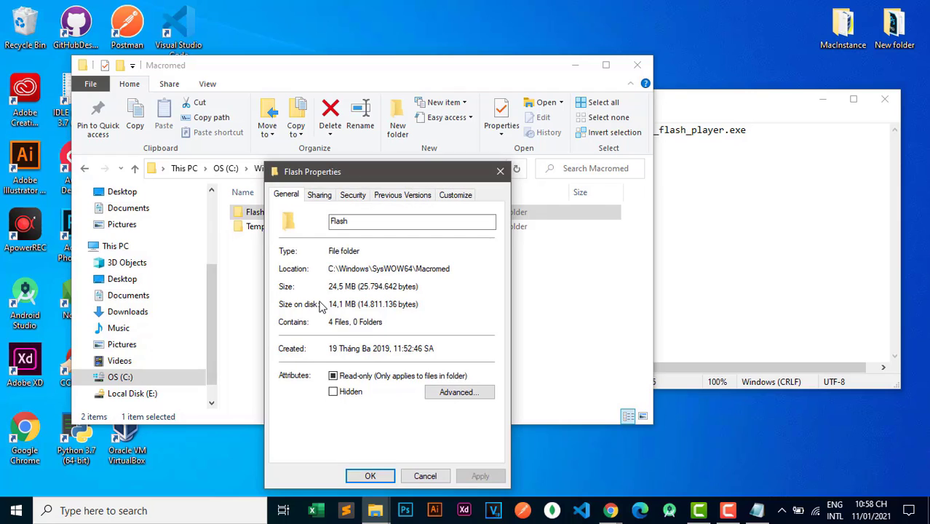
pyautogui.click(349, 197)
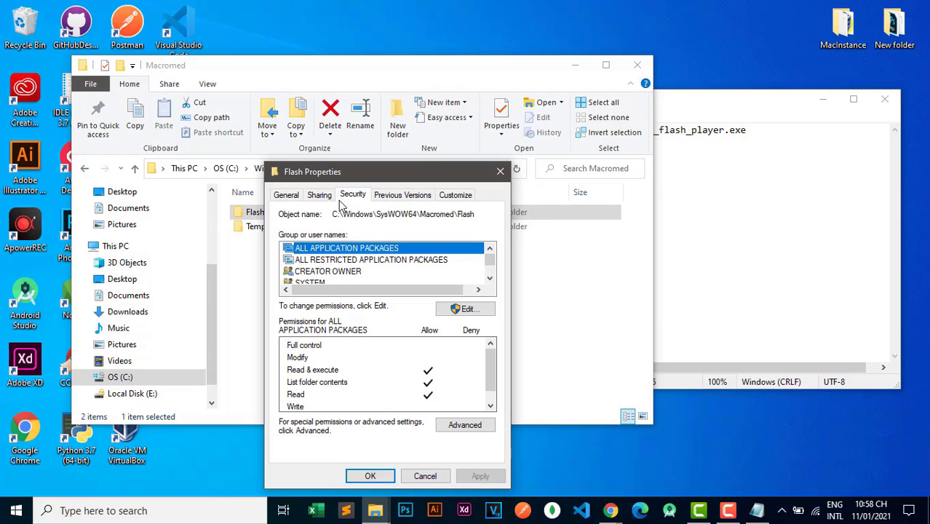
pyautogui.click(470, 429)
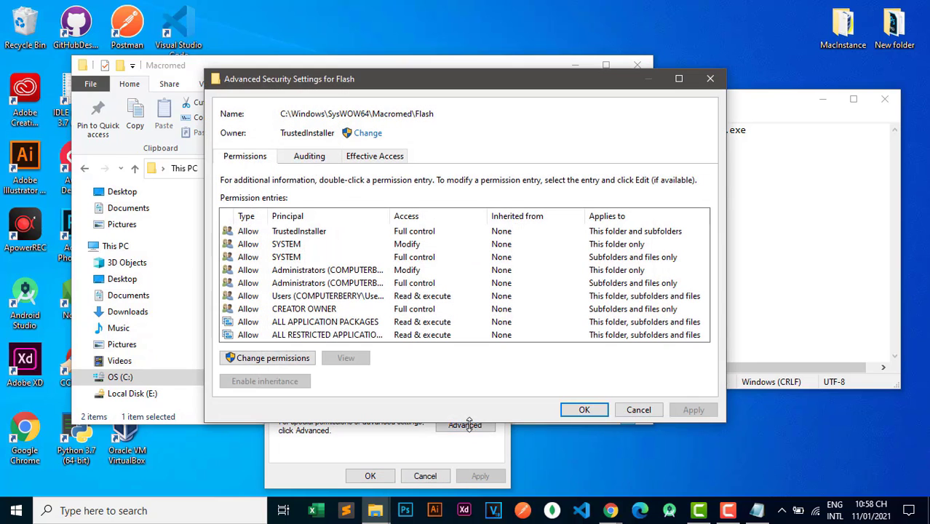
# Step: Change the Flash folder's owner to Administrators, replacing the owner on subcontainers and objects as well
pyautogui.click(372, 137)
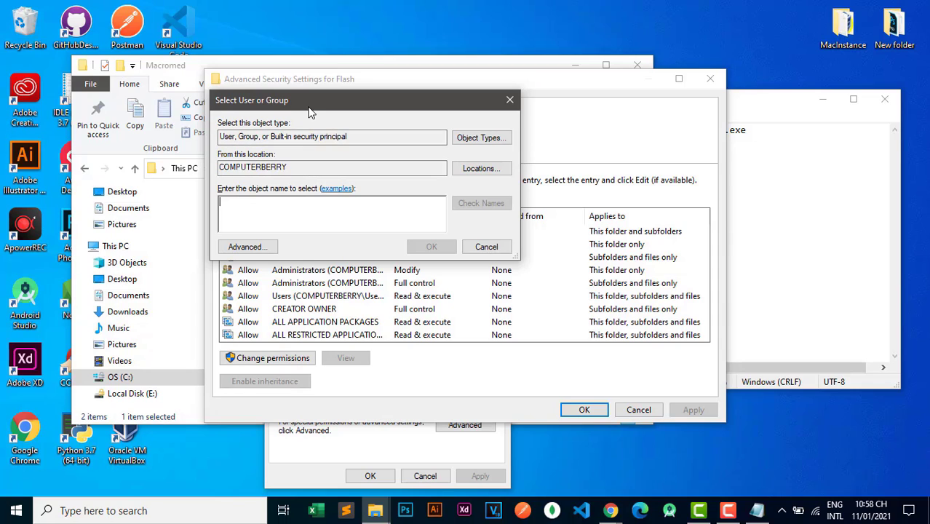
pyautogui.moveTo(312, 107); pyautogui.dragTo(528, 107)
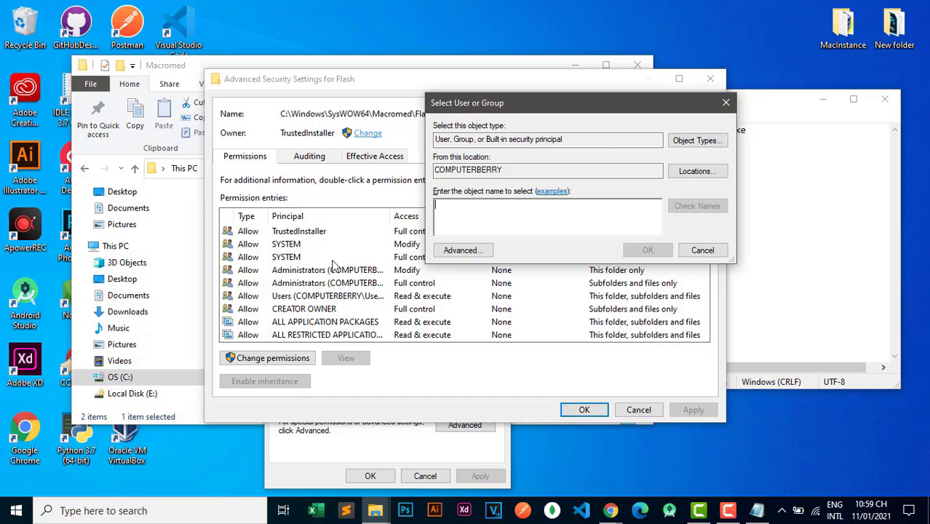
pyautogui.write('Administrators')
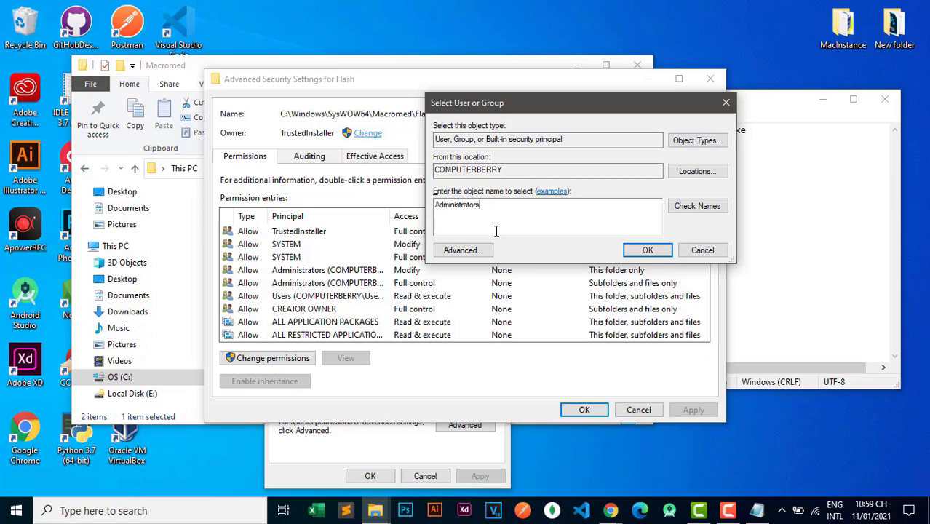
pyautogui.click(648, 251)
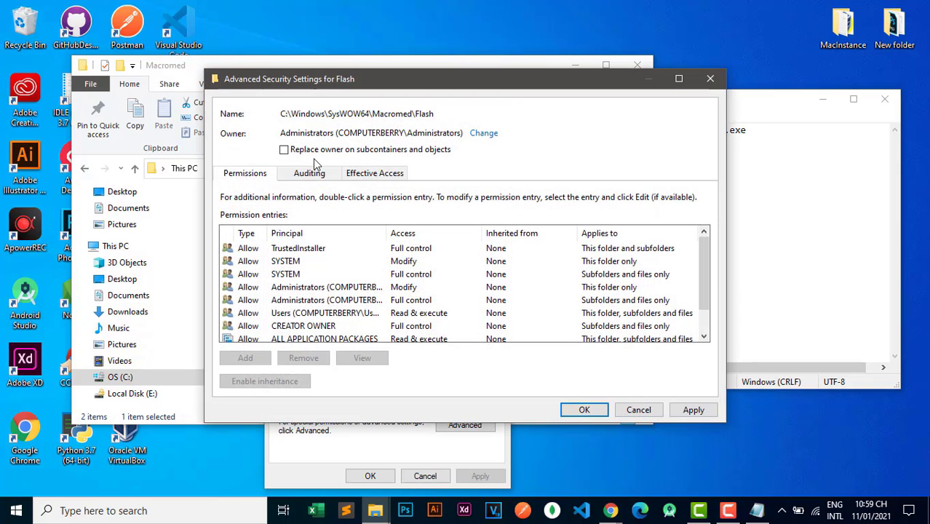
pyautogui.click(283, 151)
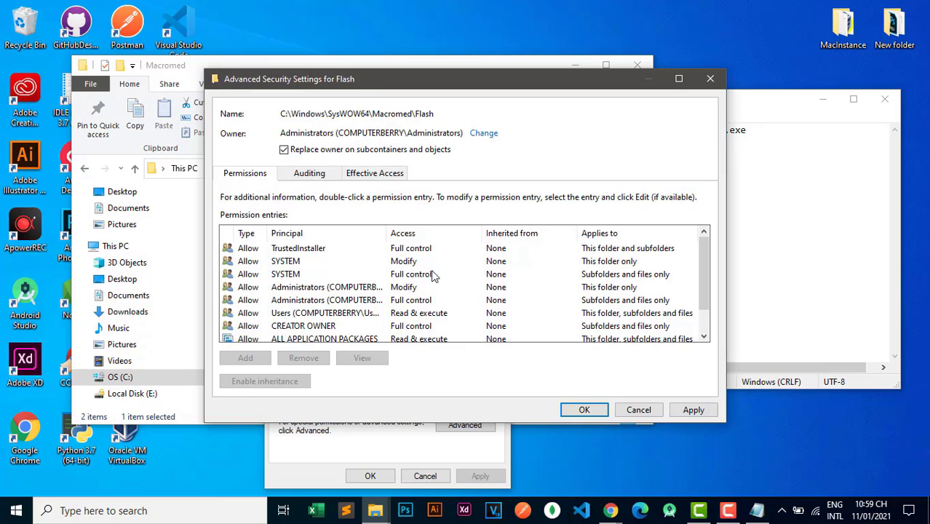
pyautogui.click(590, 409)
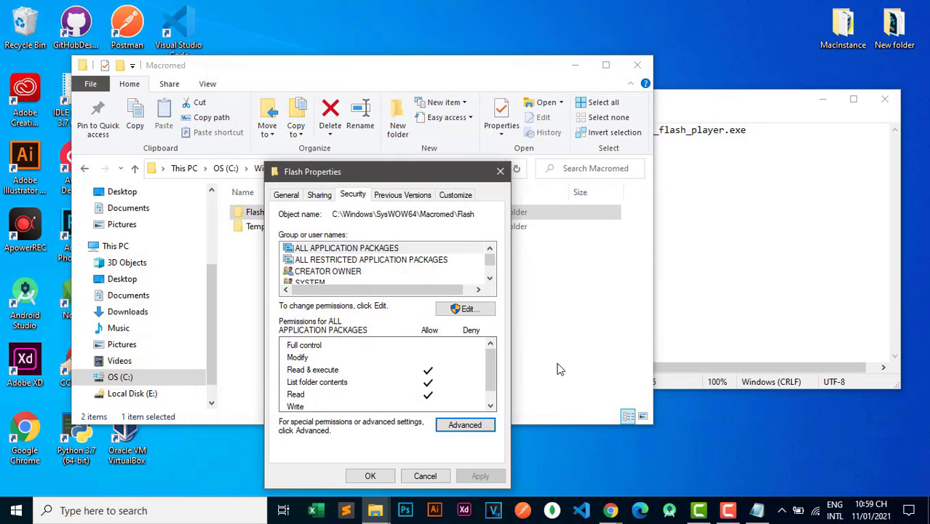
# Step: Add an Allow permission entry giving Administrators full control of the Flash folder, subfolders and files, and apply it
pyautogui.click(465, 426)
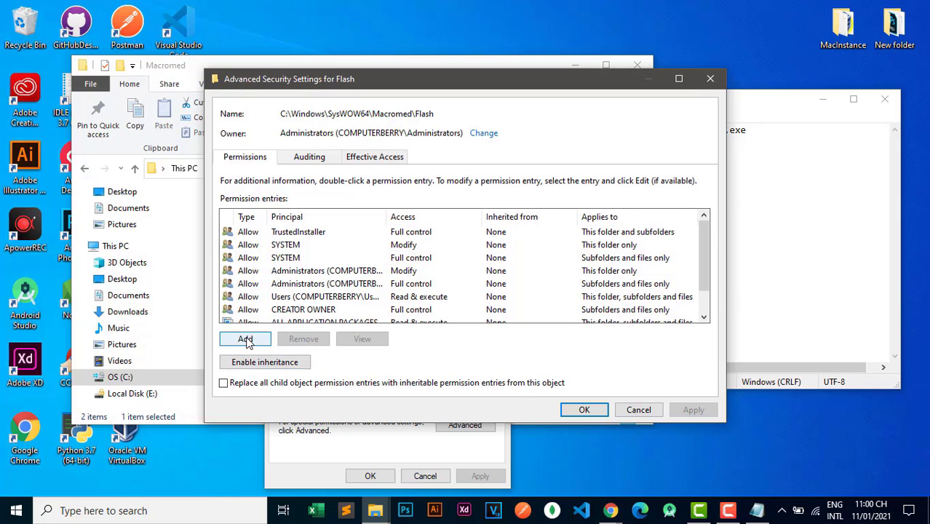
pyautogui.click(247, 341)
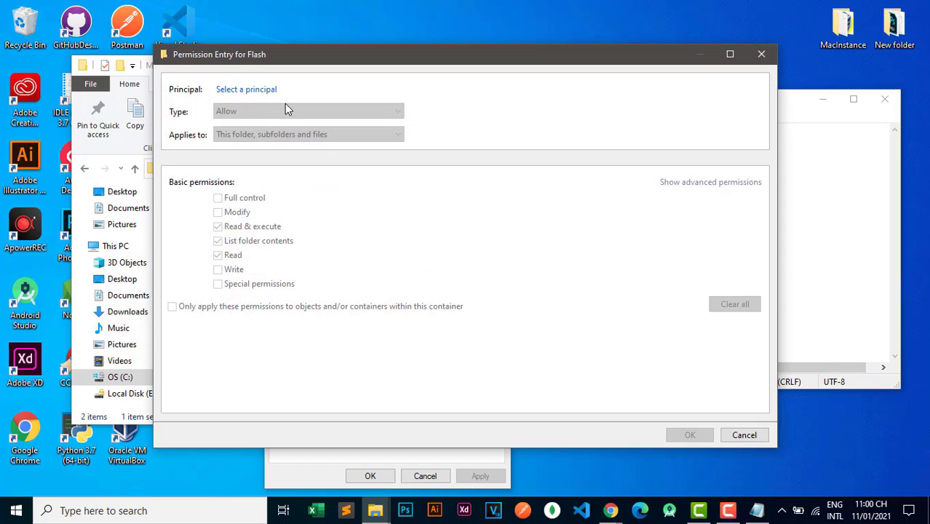
pyautogui.click(233, 92)
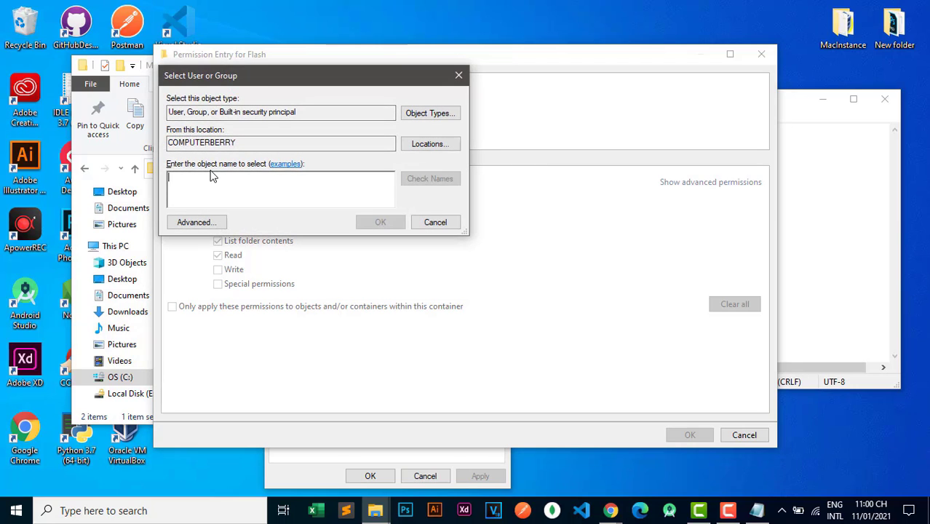
pyautogui.write('Administrators')
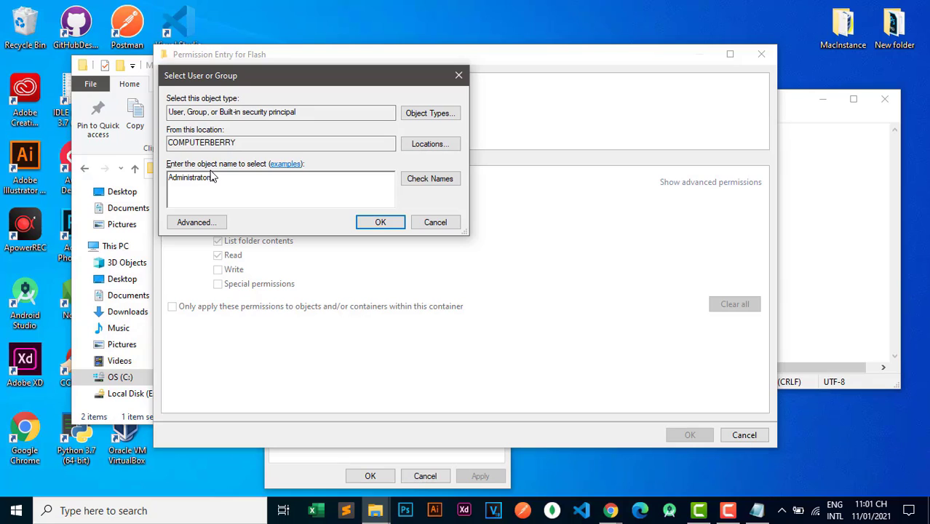
pyautogui.click(373, 228)
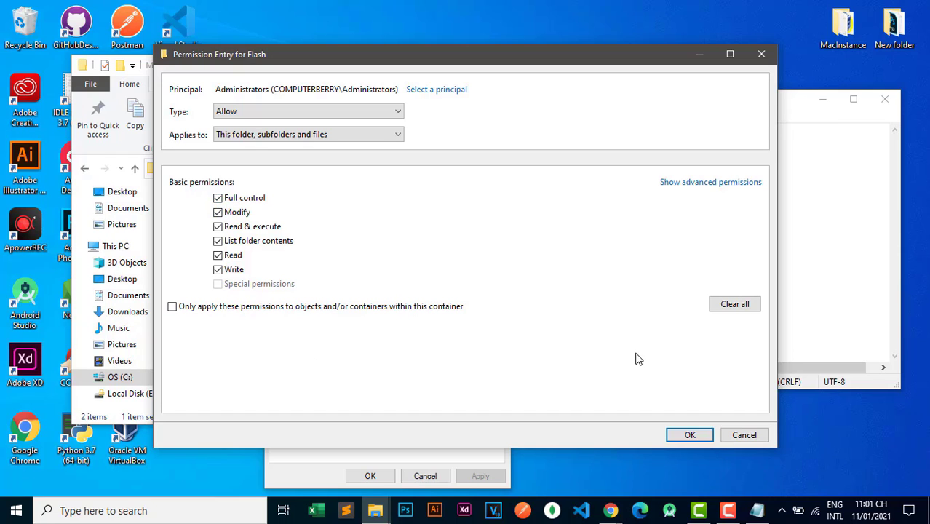
pyautogui.click(690, 436)
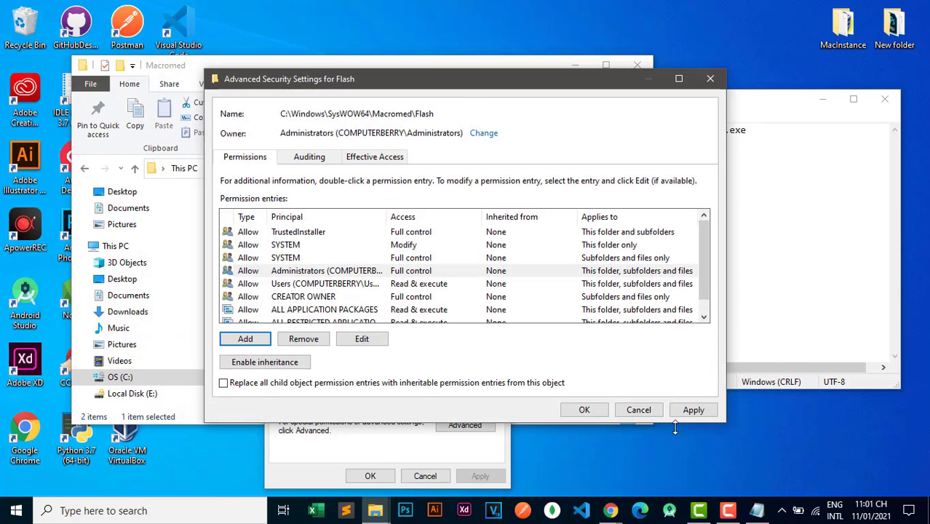
pyautogui.click(691, 412)
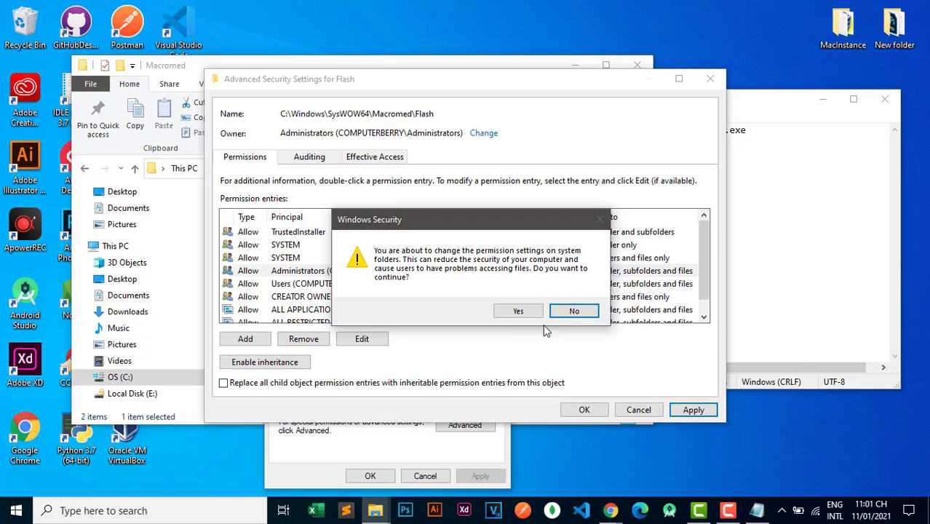
pyautogui.click(519, 311)
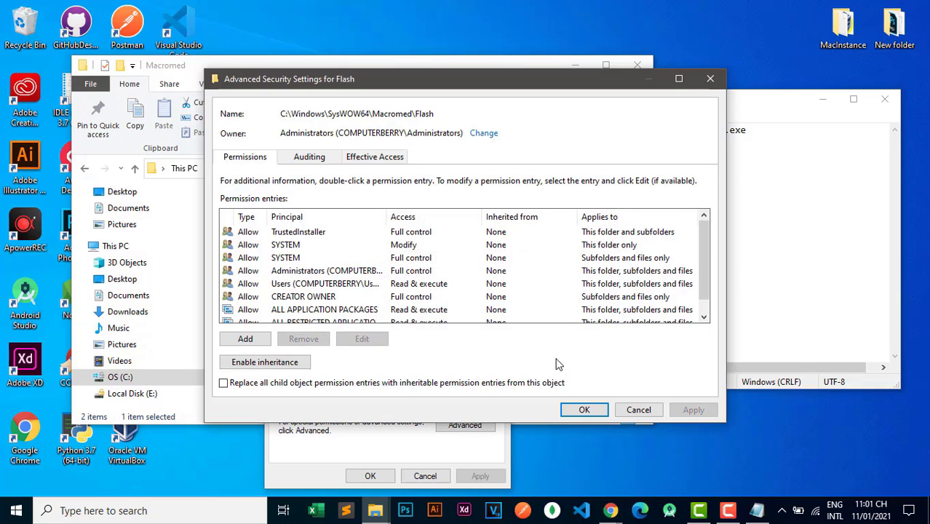
pyautogui.click(585, 410)
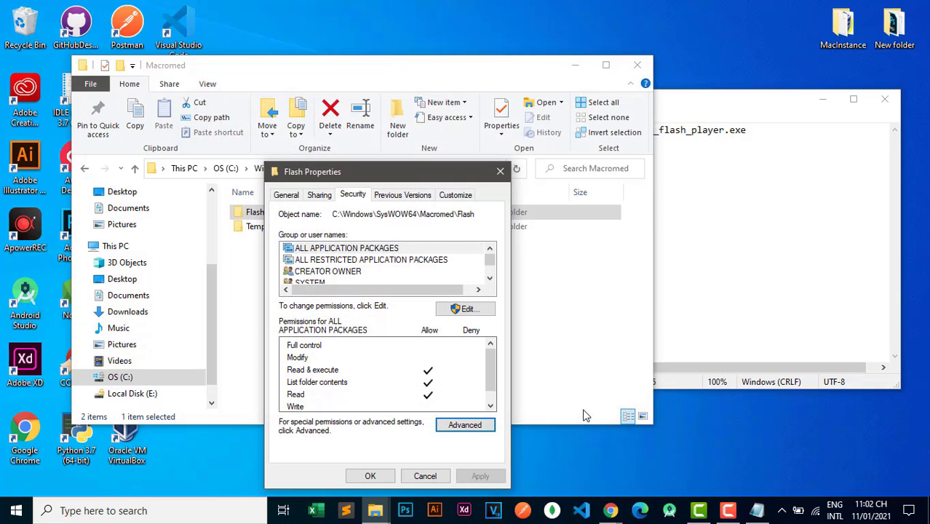
pyautogui.click(371, 477)
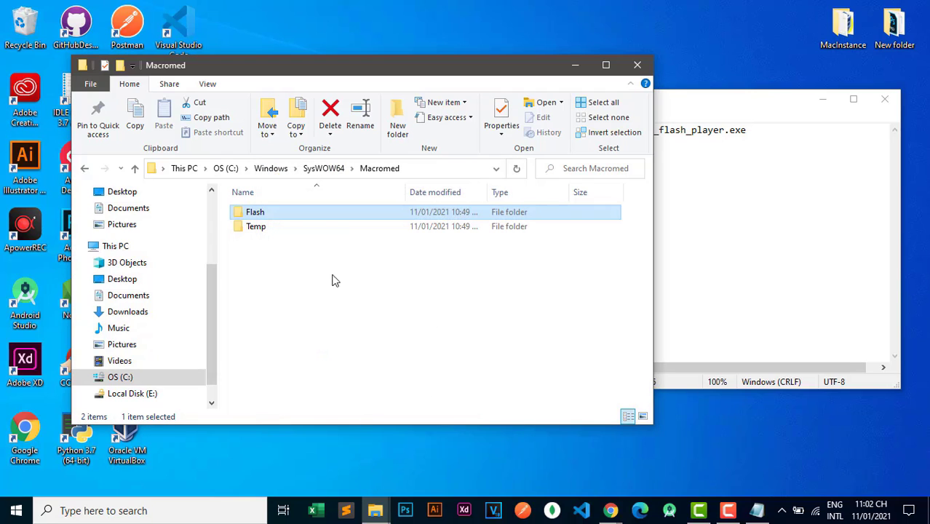
# Step: Delete all files in the SysWOW64 Flash folder and go back up to the Macromed folder
pyautogui.doubleClick(280, 214)
pyautogui.hotkey('ctrl', 'a')
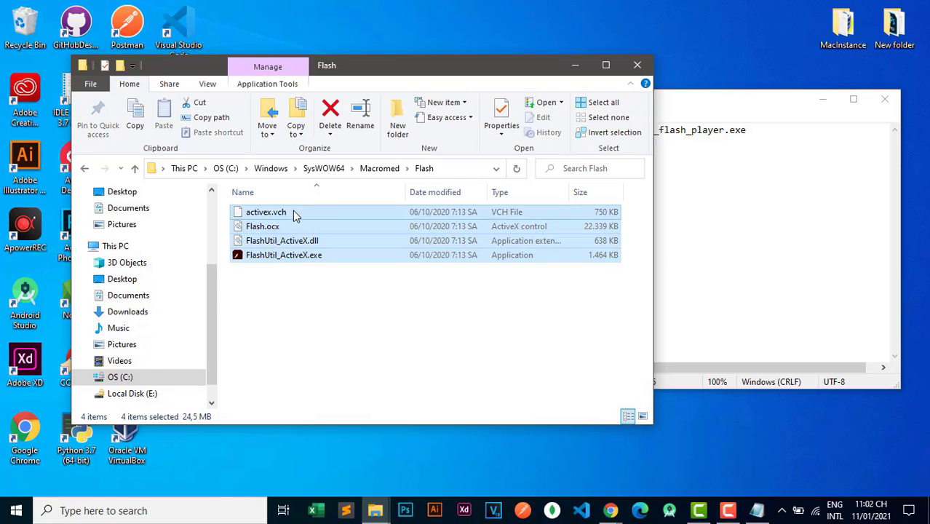
pyautogui.rightClick(293, 211)
pyautogui.click(324, 430)
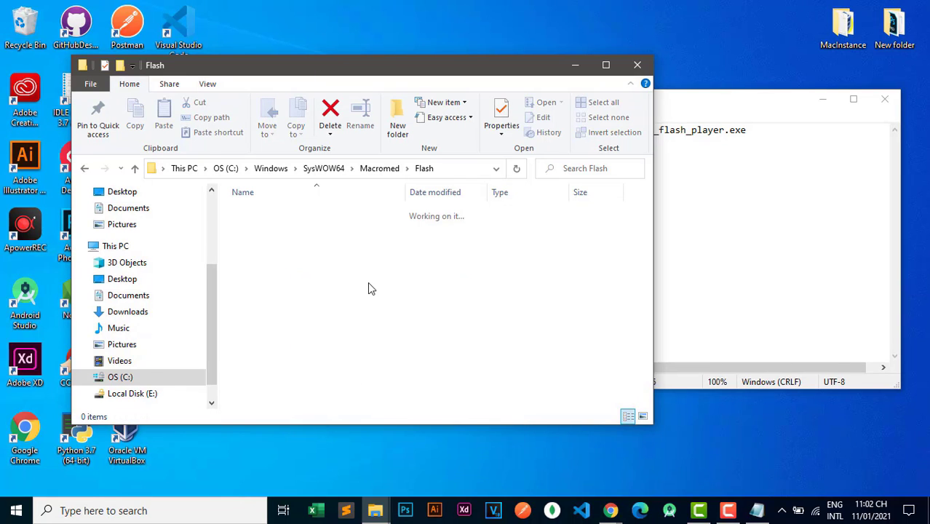
pyautogui.hotkey('alt', 'Up')
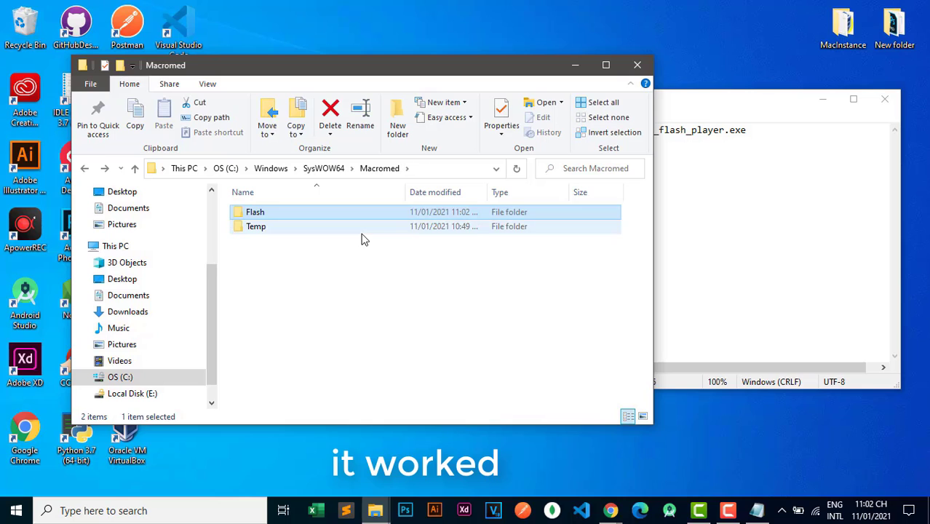
# Step: Copy the 32-bit Flash folder path line from the flash delete.txt note in Notepad
pyautogui.click(665, 207)
pyautogui.moveTo(517, 154); pyautogui.dragTo(288, 154)
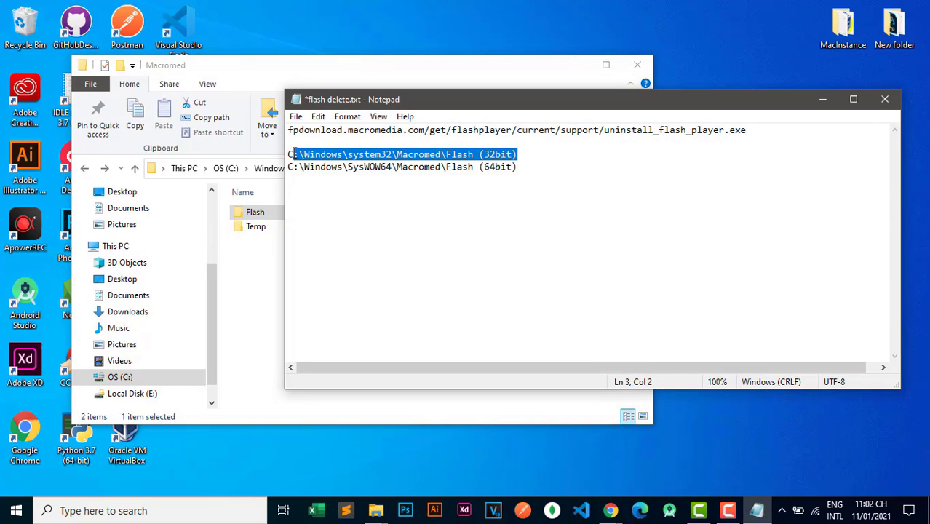
pyautogui.rightClick(289, 155)
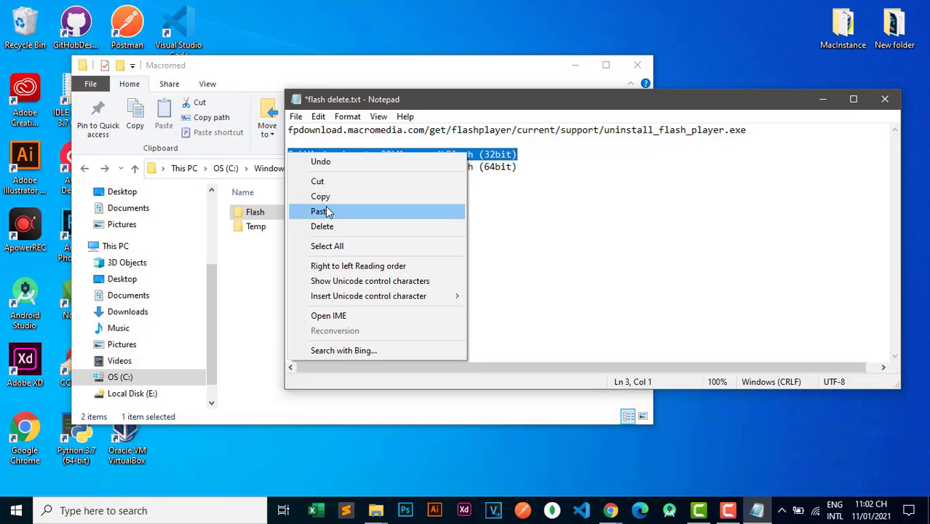
pyautogui.click(324, 196)
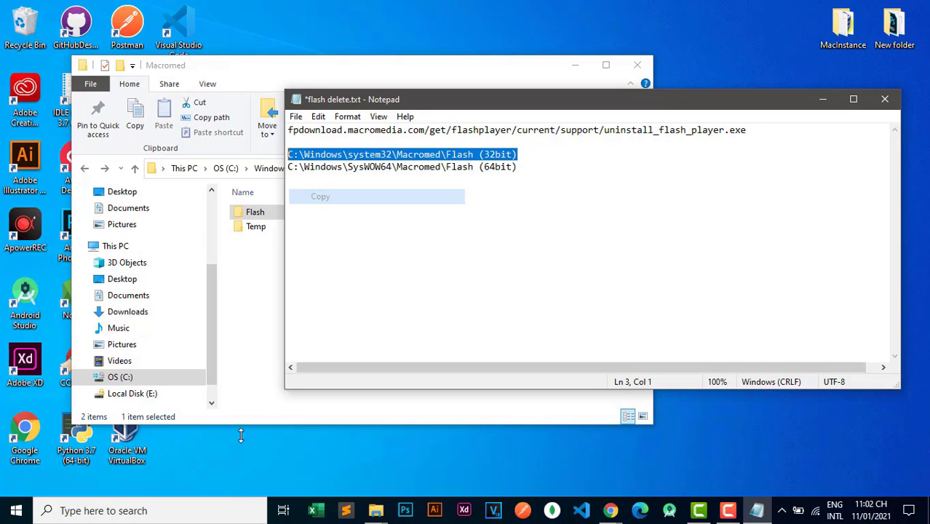
# Step: Open C:\Windows\system32\Macromed\Flash through the Run dialog, removing the "(32bit)" suffix from the pasted path
pyautogui.rightClick(16, 513)
pyautogui.click(41, 443)
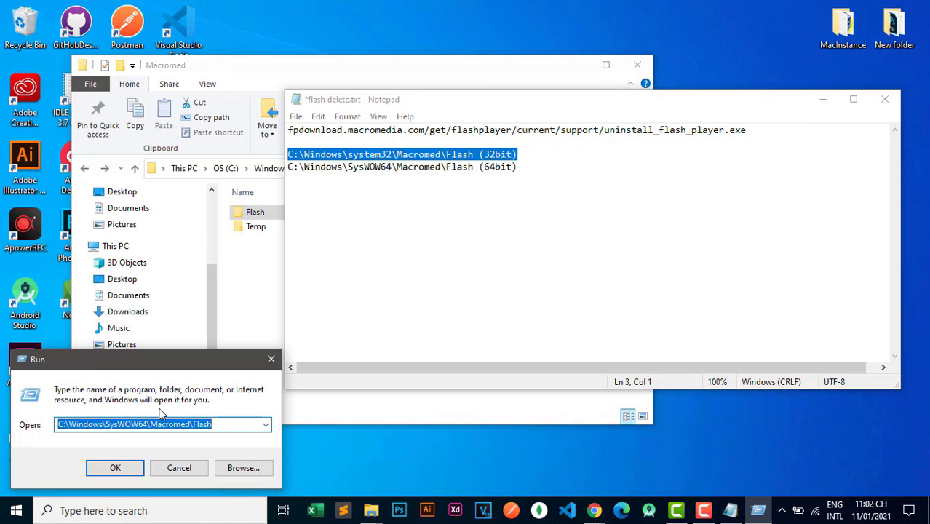
pyautogui.hotkey('ctrl', 'v')
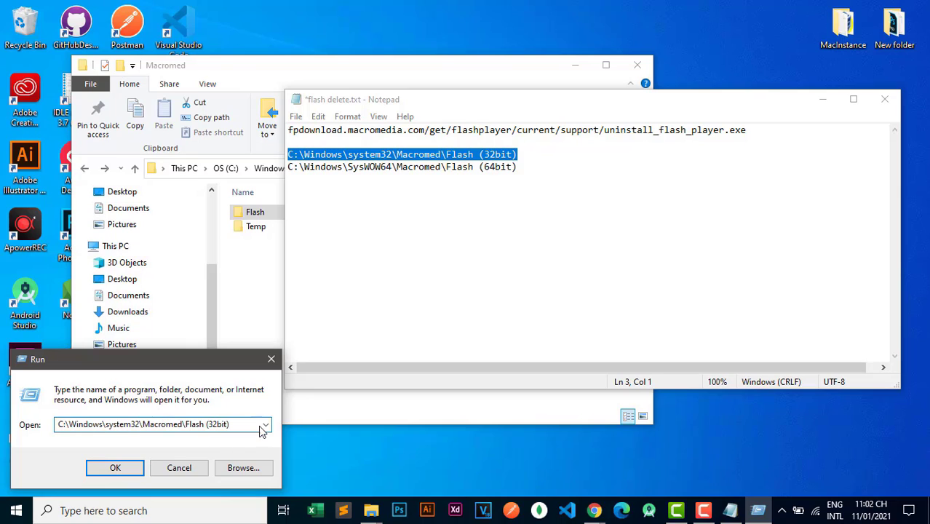
pyautogui.moveTo(237, 424); pyautogui.dragTo(203, 425)
pyautogui.press('BackSpace')
pyautogui.click(118, 470)
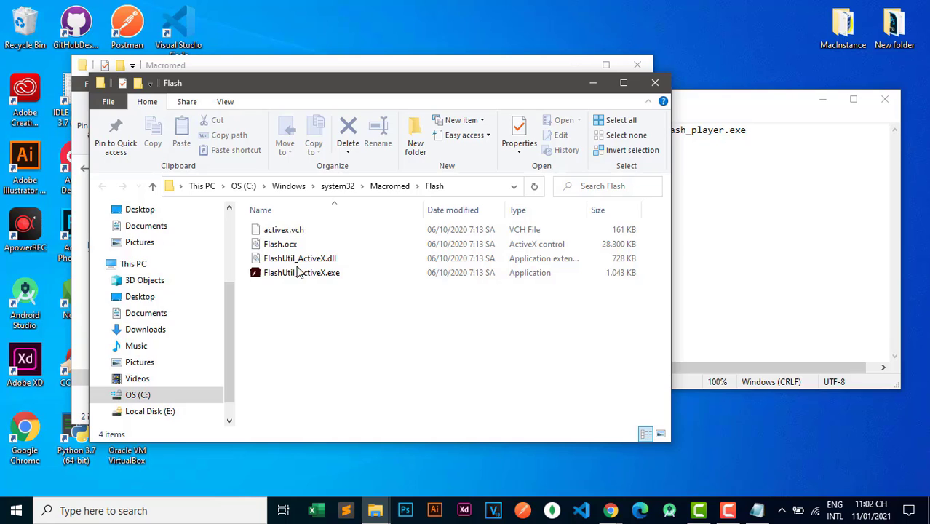
# Step: Try to delete all files in the system32 Flash folder
pyautogui.moveTo(308, 328); pyautogui.dragTo(303, 239)
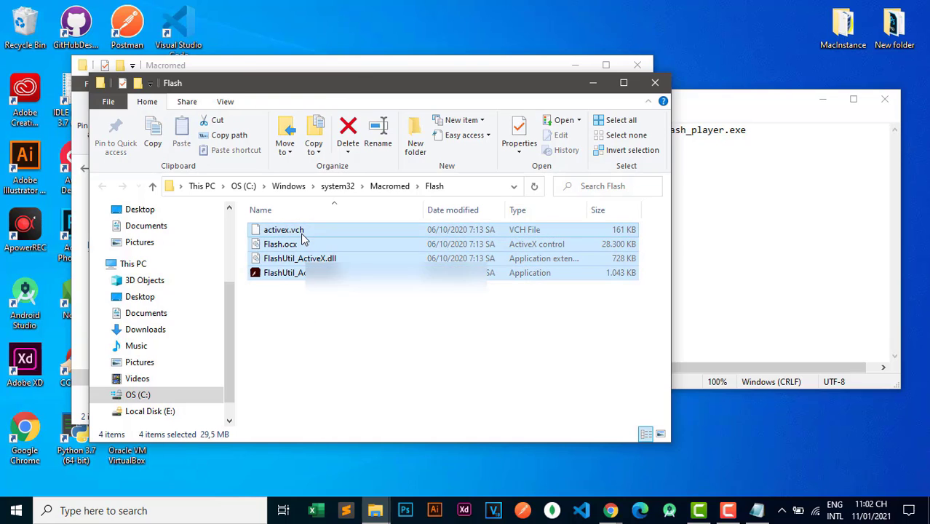
pyautogui.rightClick(303, 239)
pyautogui.click(335, 452)
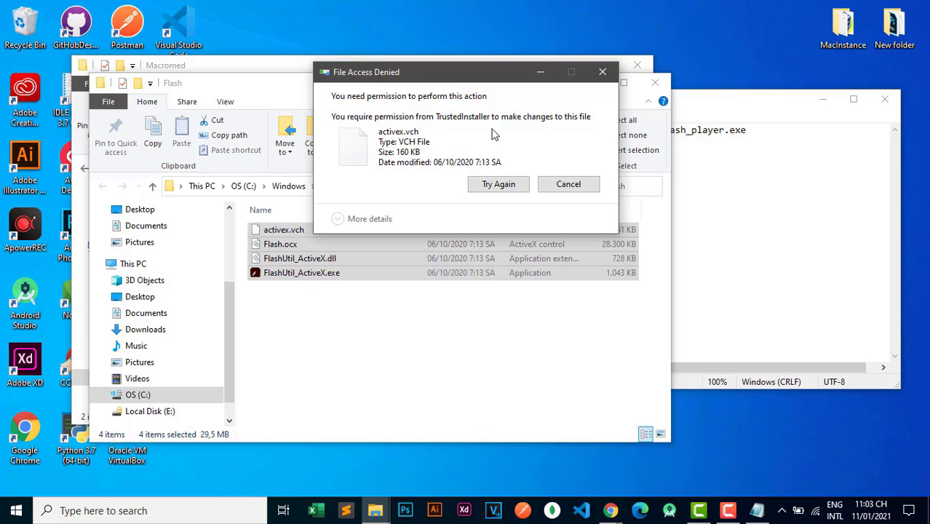
pyautogui.click(603, 73)
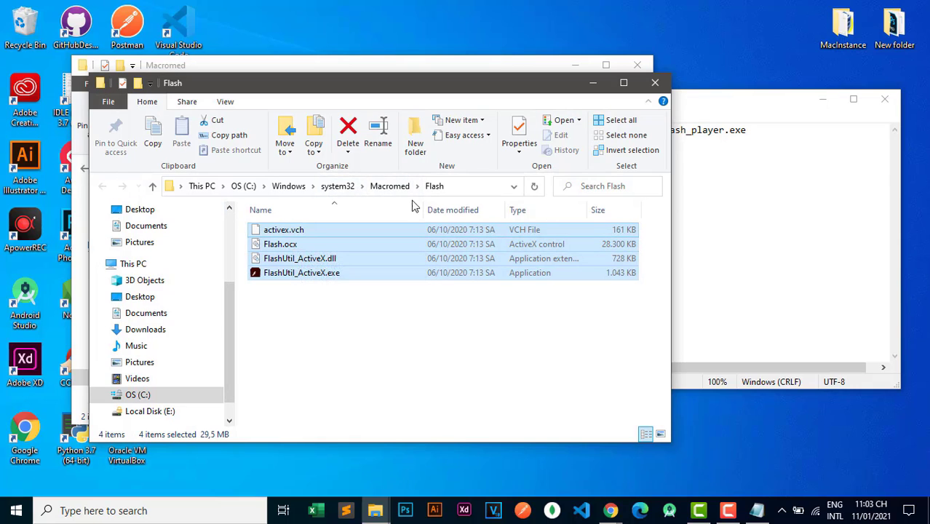
# Step: Go up to the system32 Macromed folder and open the advanced security settings of its Flash folder
pyautogui.click(433, 187)
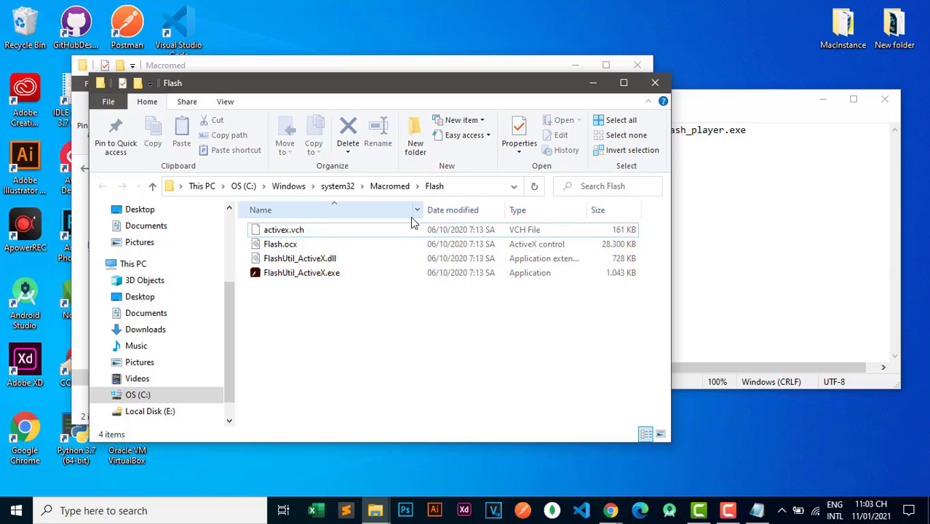
pyautogui.click(386, 187)
pyautogui.rightClick(288, 235)
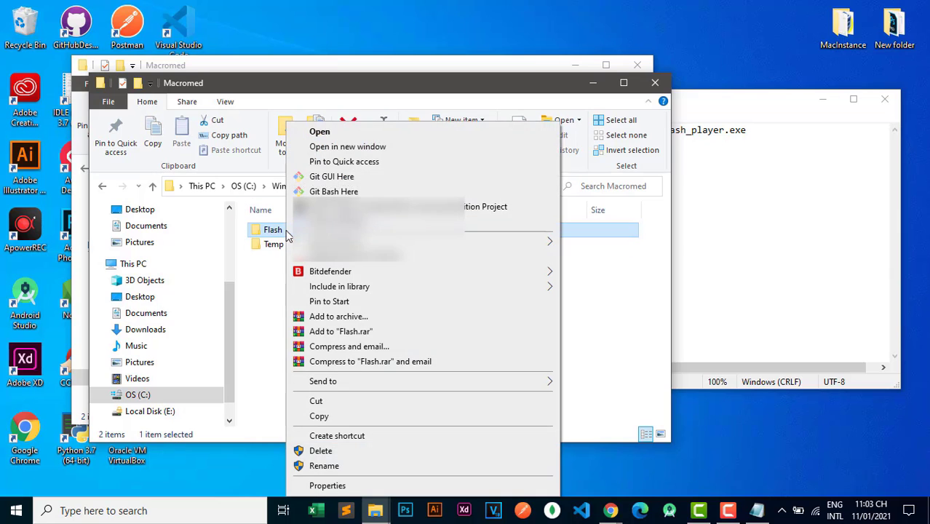
pyautogui.click(328, 485)
pyautogui.click(378, 195)
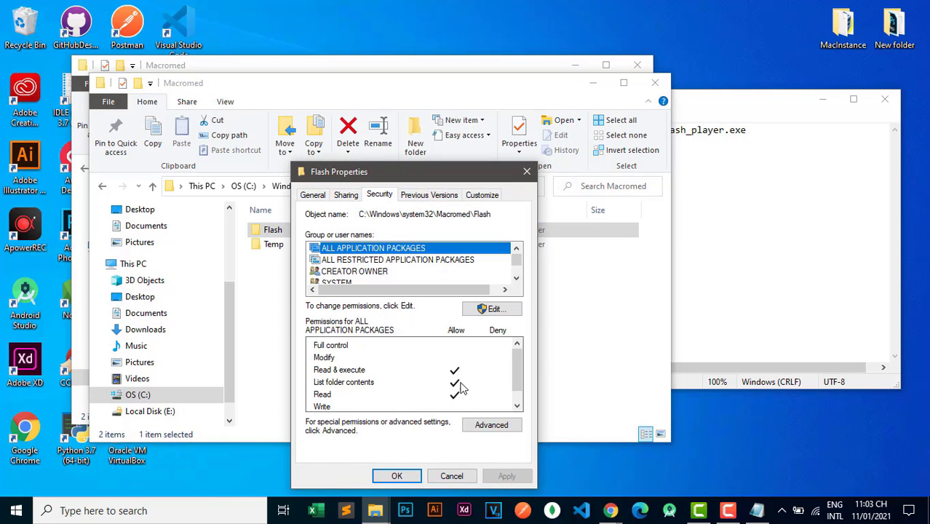
pyautogui.click(488, 425)
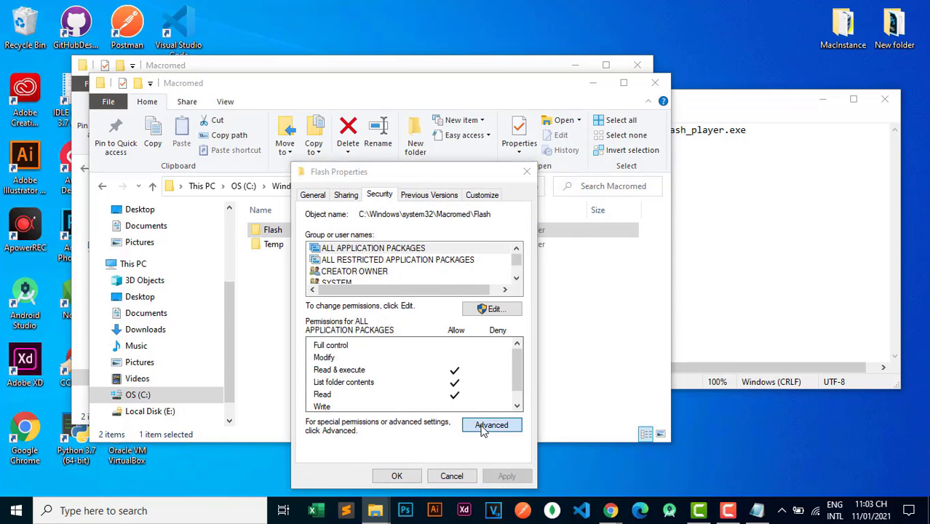
# Step: Change the system32 Flash folder's owner to Administrators, replacing the owner on subcontainers and objects as well
pyautogui.click(362, 131)
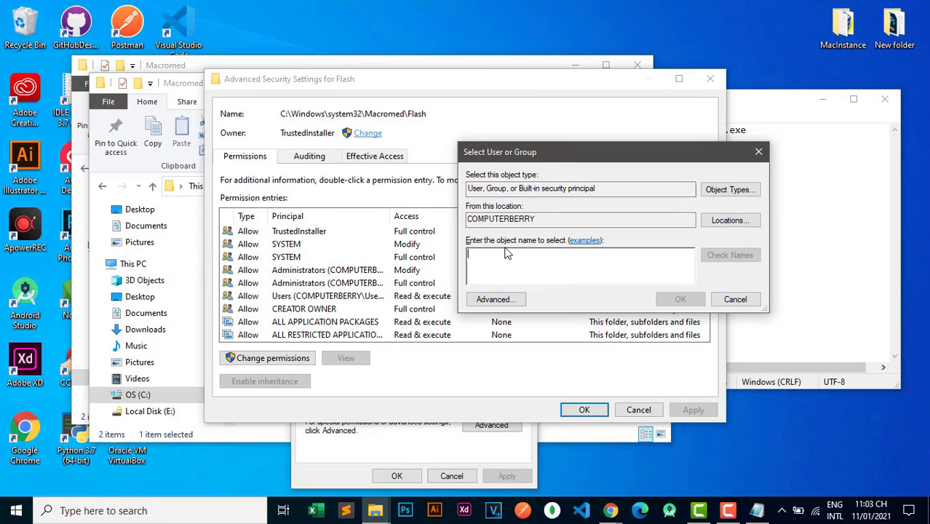
pyautogui.write('Administrators')
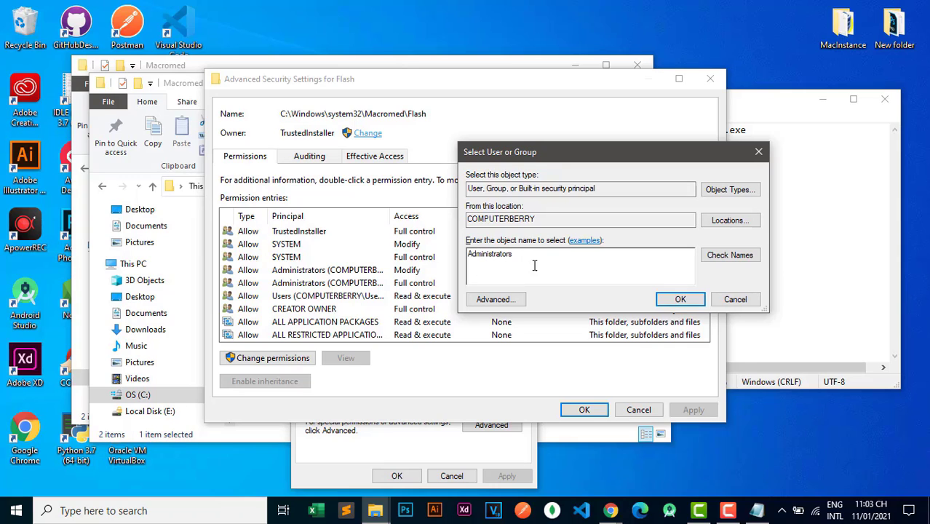
pyautogui.click(680, 299)
pyautogui.click(284, 149)
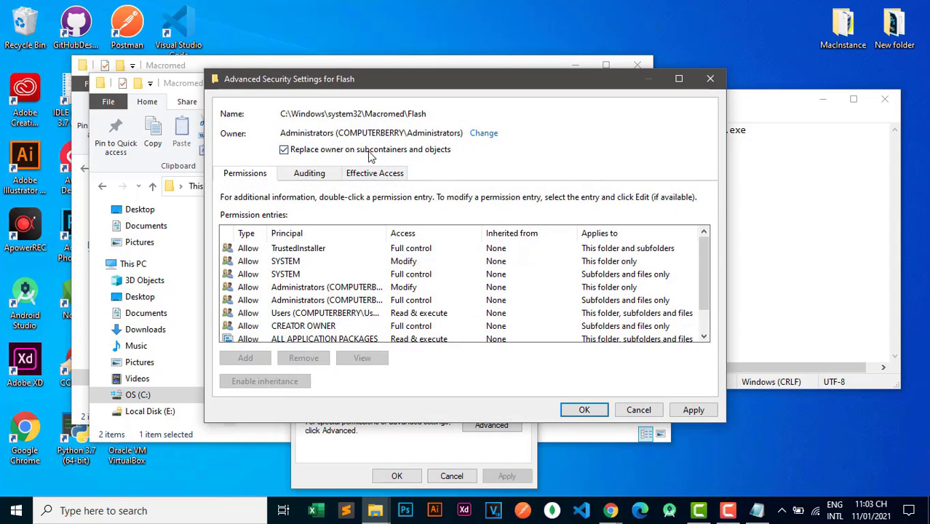
pyautogui.click(694, 409)
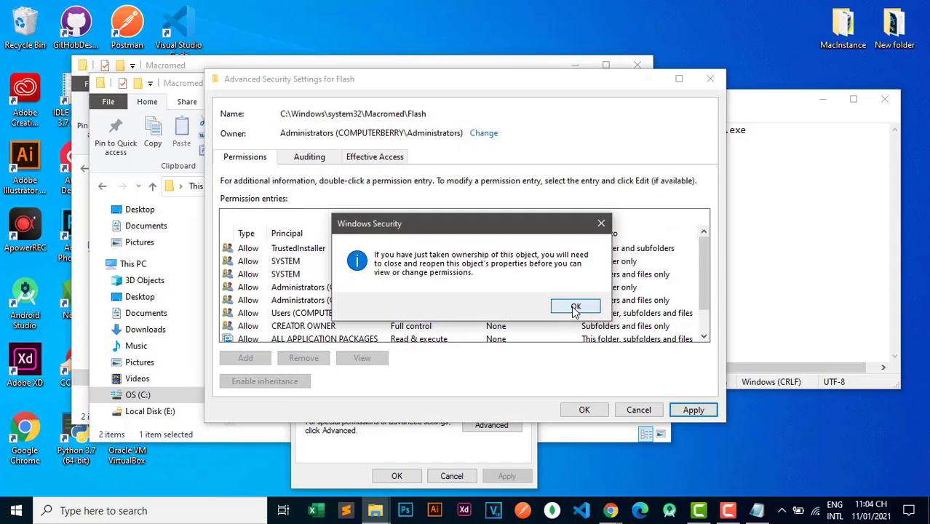
pyautogui.click(575, 307)
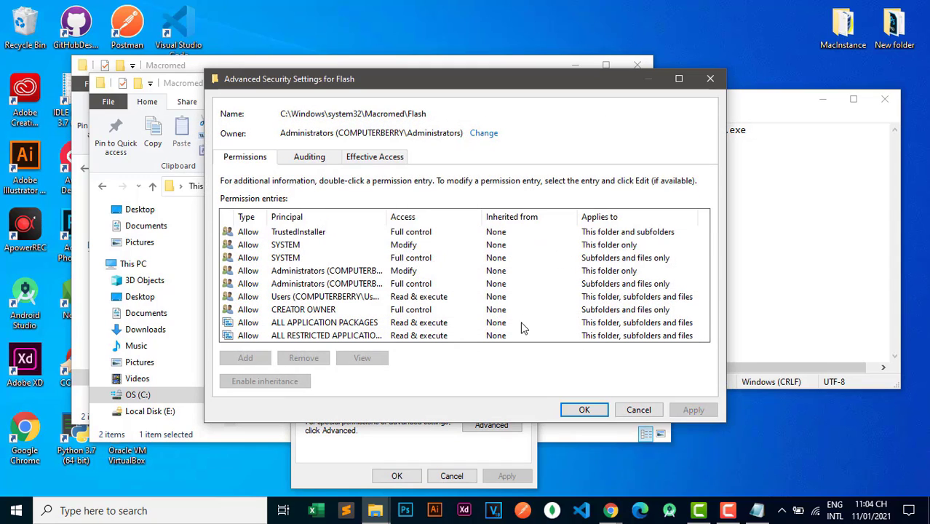
pyautogui.click(585, 410)
# Step: Reopen the advanced security settings and add an Allow entry giving Administrators full control of the system32 Flash folder, subfolders and files
pyautogui.click(494, 427)
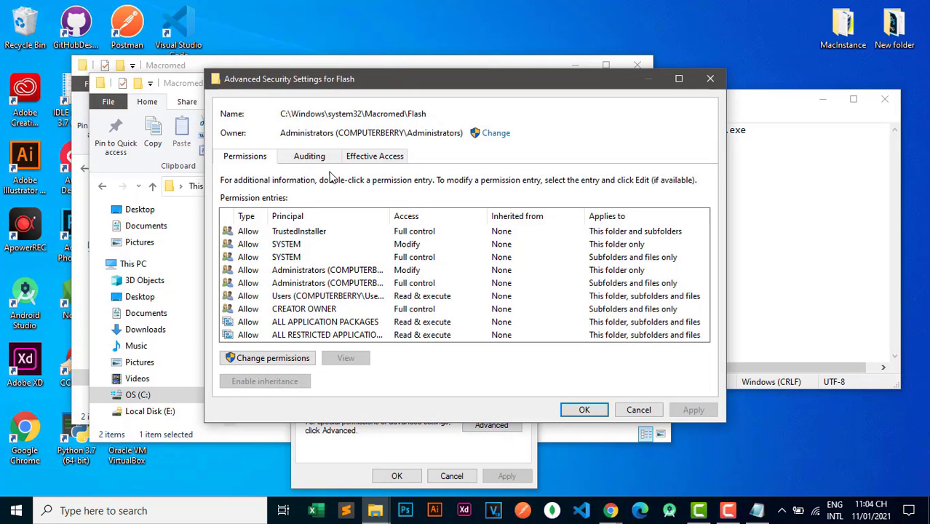
pyautogui.click(494, 134)
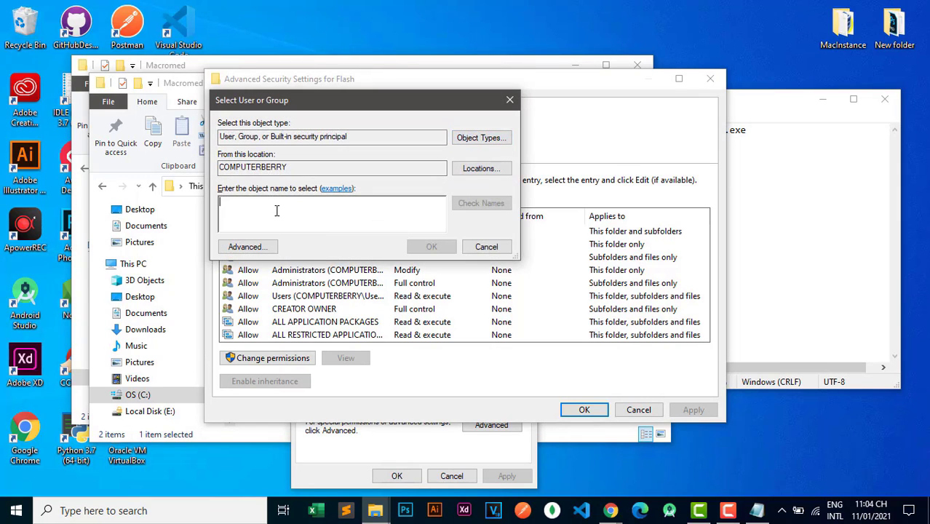
pyautogui.press('Escape')
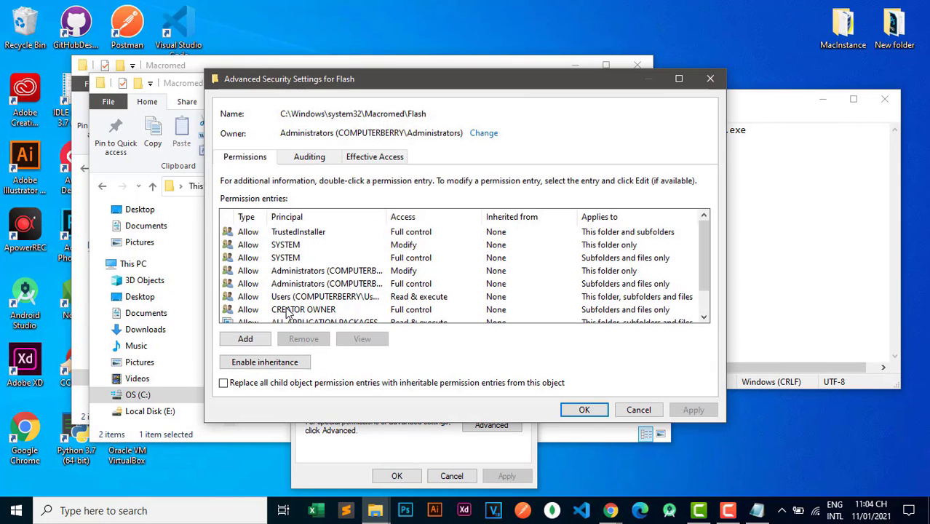
pyautogui.click(245, 338)
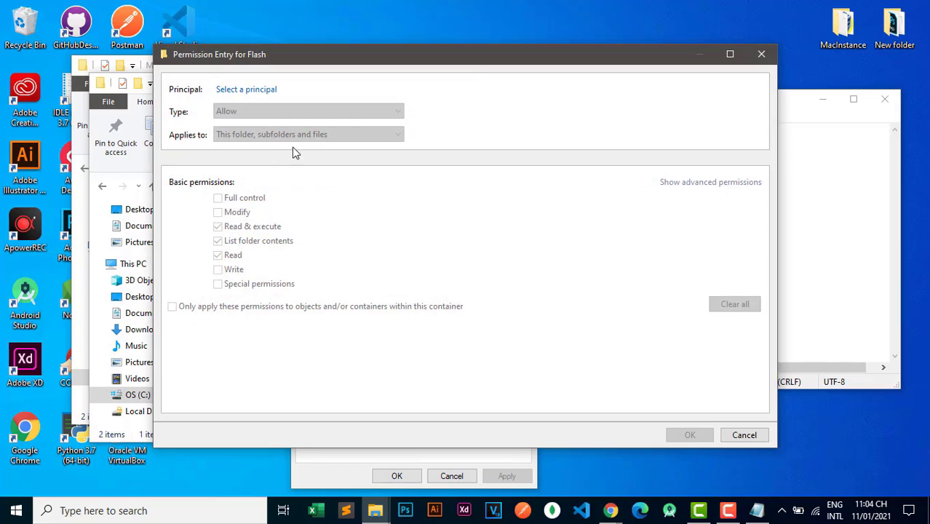
pyautogui.click(262, 90)
pyautogui.write('Ad')
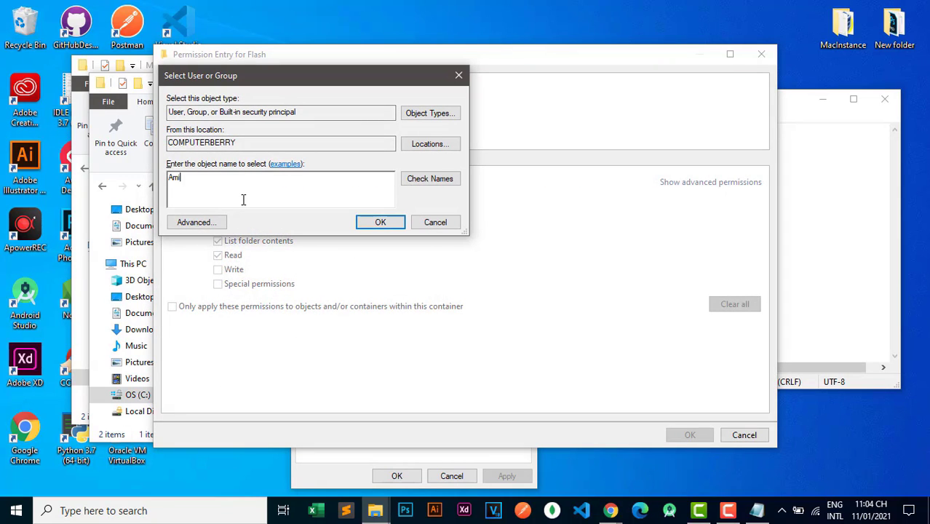
pyautogui.write('ministrators')
pyautogui.click(175, 179)
pyautogui.write('d')
pyautogui.click(377, 222)
pyautogui.click(218, 198)
pyautogui.click(695, 433)
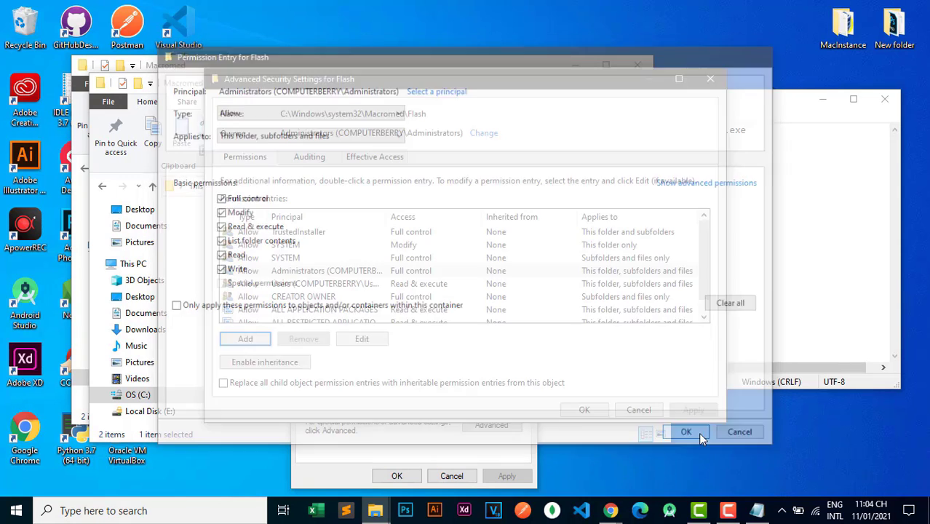
# Step: Apply the permission changes on the system32 Flash folder and close its security and properties dialogs
pyautogui.click(695, 410)
pyautogui.click(574, 310)
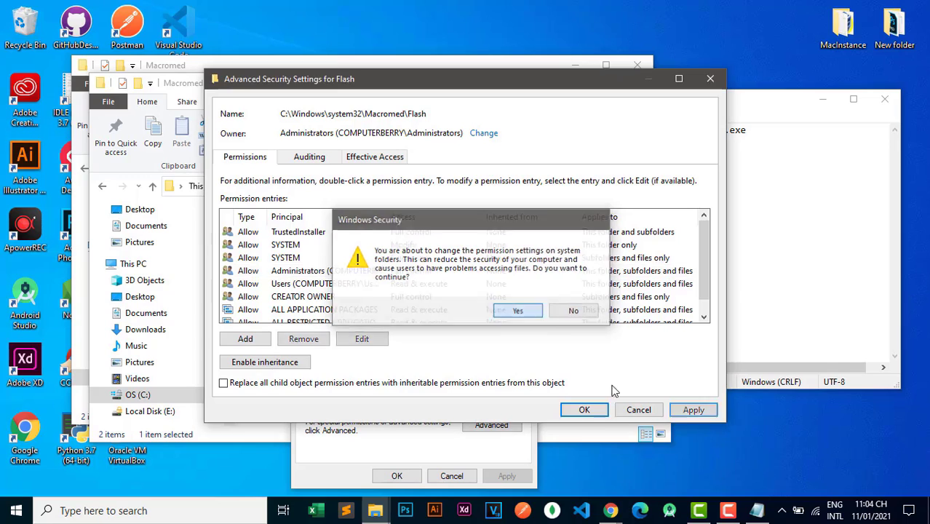
pyautogui.click(584, 410)
pyautogui.click(397, 476)
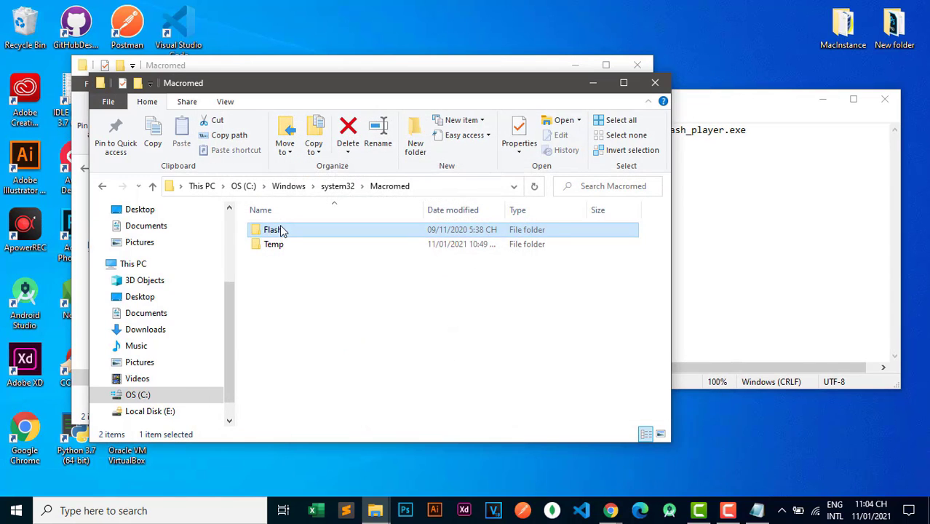
# Step: Delete the Flash folder from system32\Macromed and close that folder window
pyautogui.rightClick(282, 230)
pyautogui.click(324, 449)
pyautogui.click(662, 85)
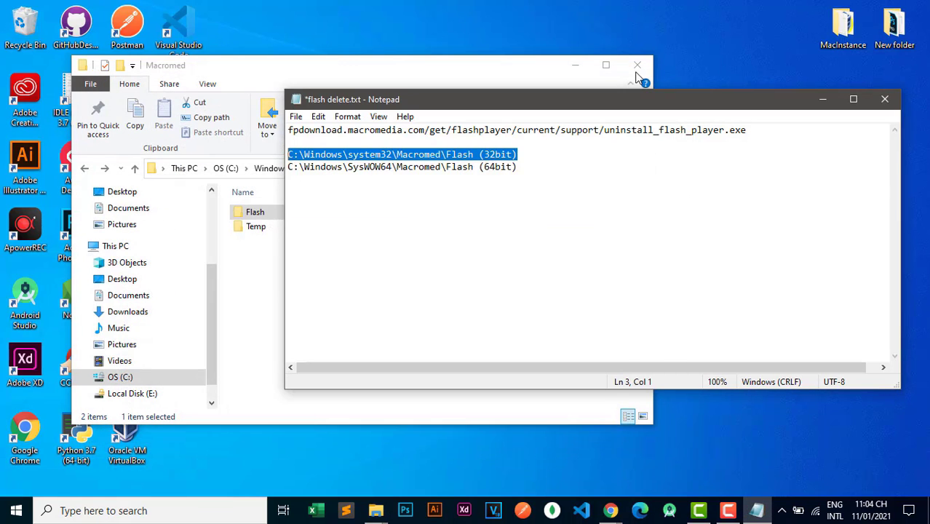
# Step: Close the flash delete.txt note with its changes saved, and close the remaining Macromed folder window
pyautogui.click(883, 102)
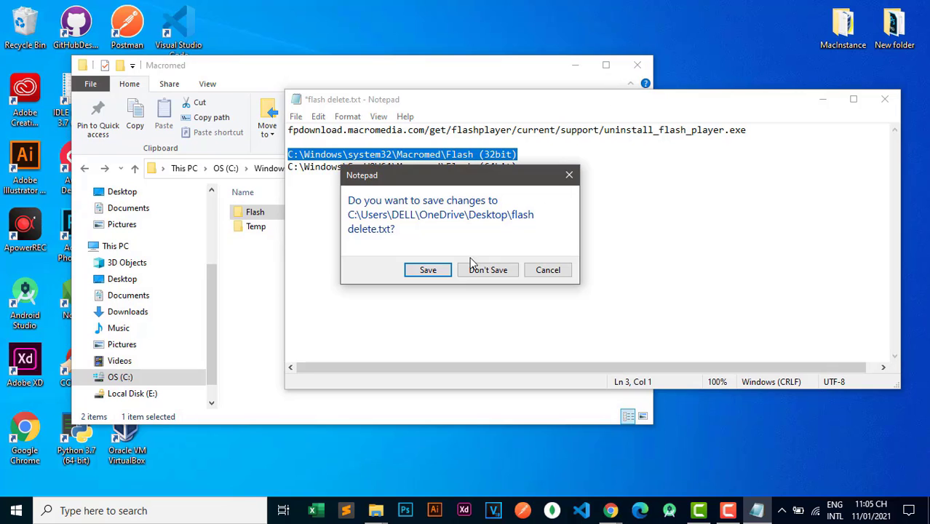
pyautogui.click(427, 270)
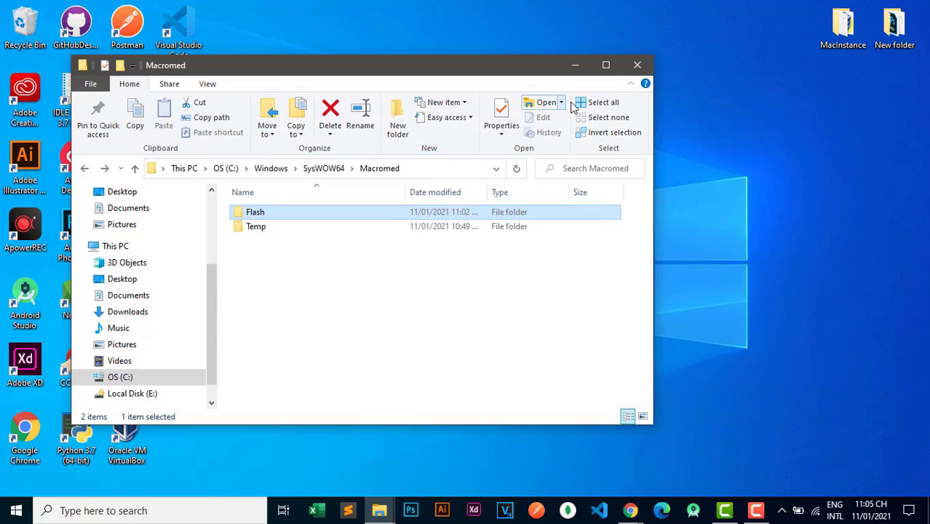
pyautogui.click(637, 65)
# Step: Open the Windows power options to restart the computer
pyautogui.click(16, 510)
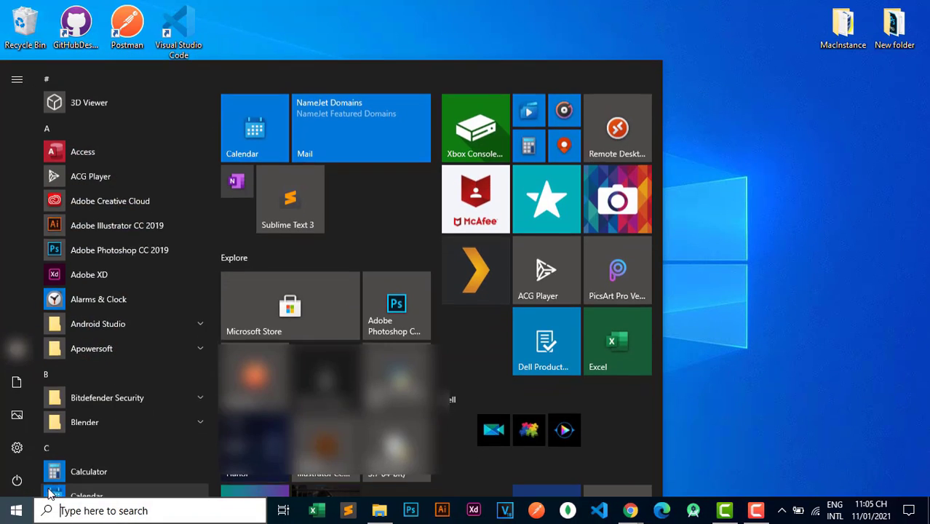
pyautogui.click(17, 480)
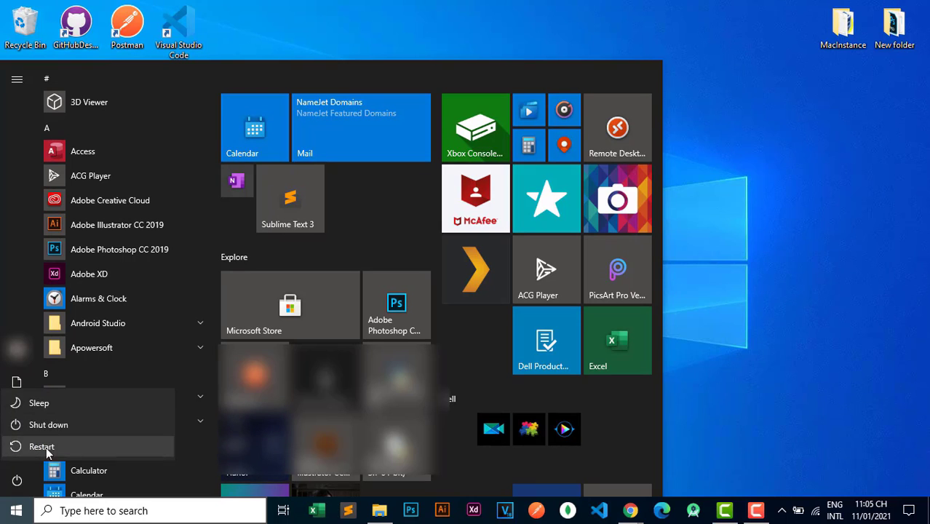